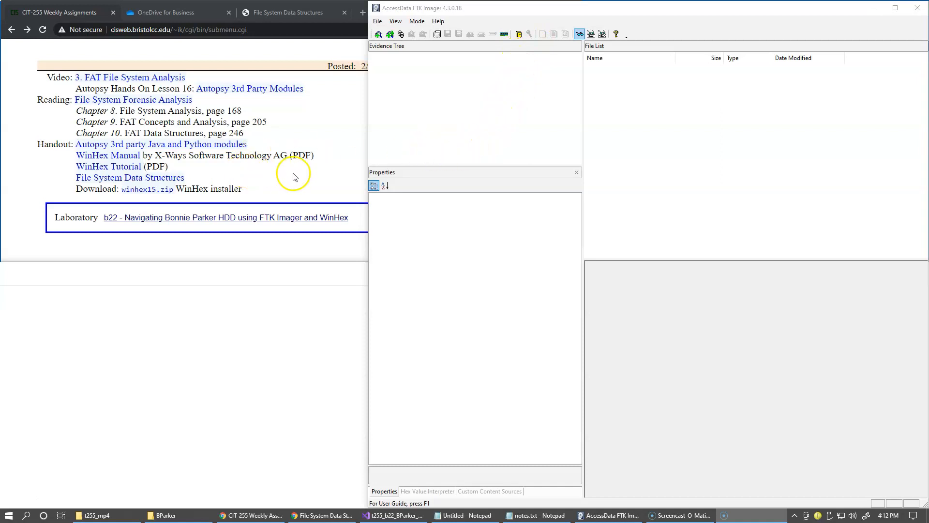
Download winhex15.zip from the assignments page and run setup.exe from the winhex15 folder in CIT255.
{"action": "left_click", "coordinate": [149, 193]}
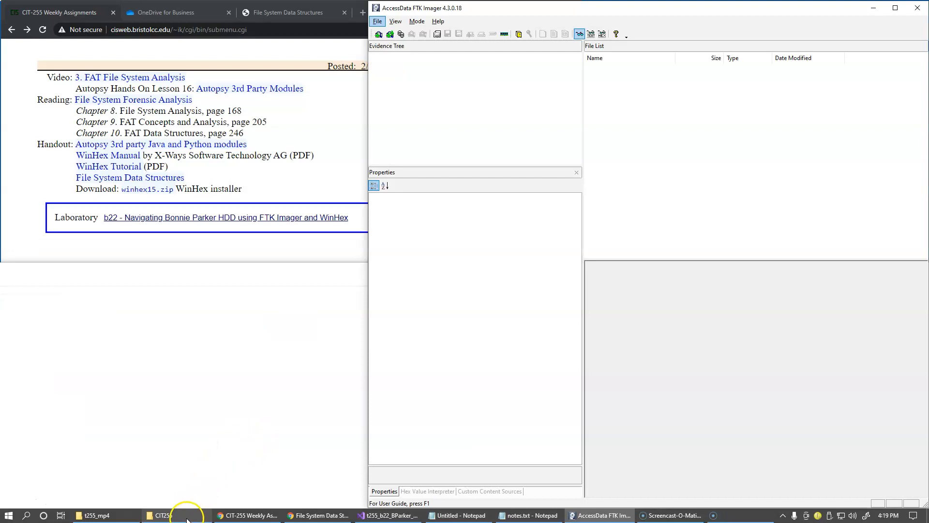
{"action": "left_click", "coordinate": [187, 516]}
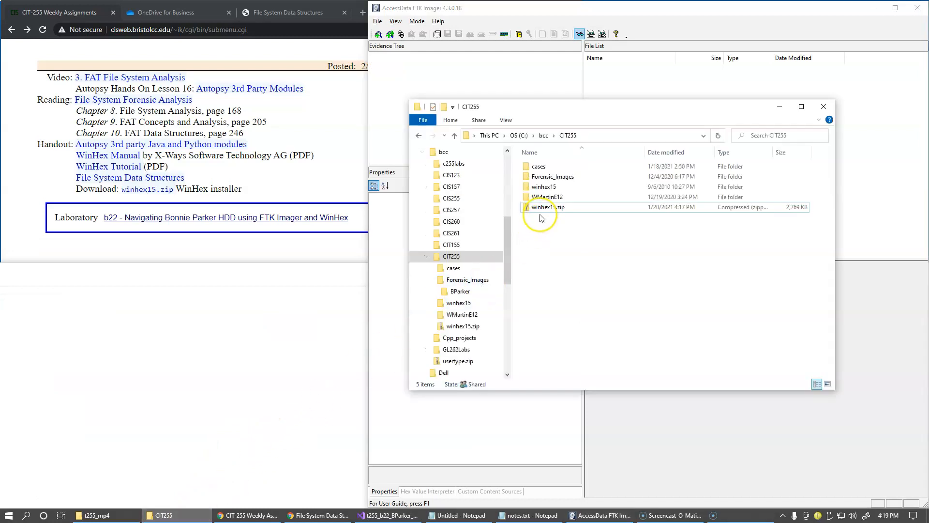
{"action": "double_click", "coordinate": [530, 190]}
{"action": "scroll", "coordinate": [571, 283], "scroll_direction": "down", "scroll_amount": 4}
{"action": "scroll", "coordinate": [571, 283], "scroll_direction": "down", "scroll_amount": 2}
{"action": "left_click", "coordinate": [528, 283]}
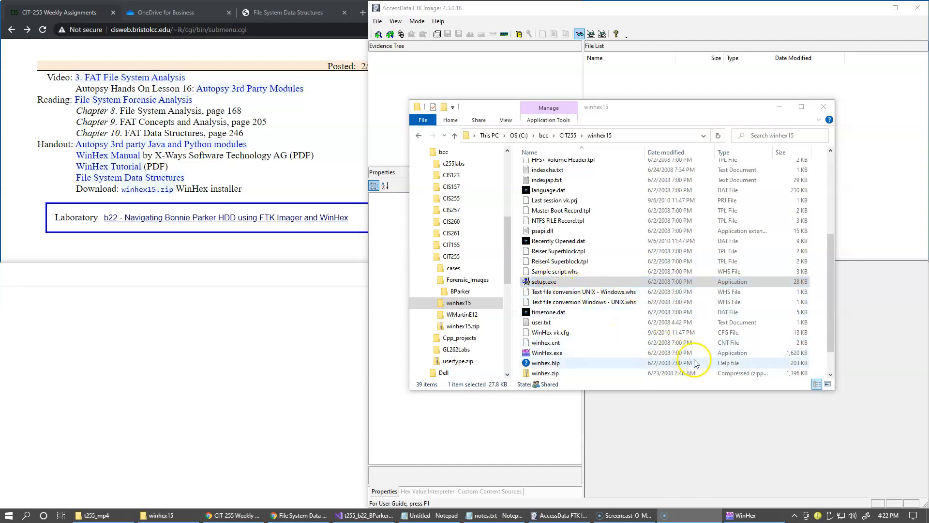
Switch to WinHex and open the File System Data Structures handout linked on the assignments page.
{"action": "left_click", "coordinate": [755, 514]}
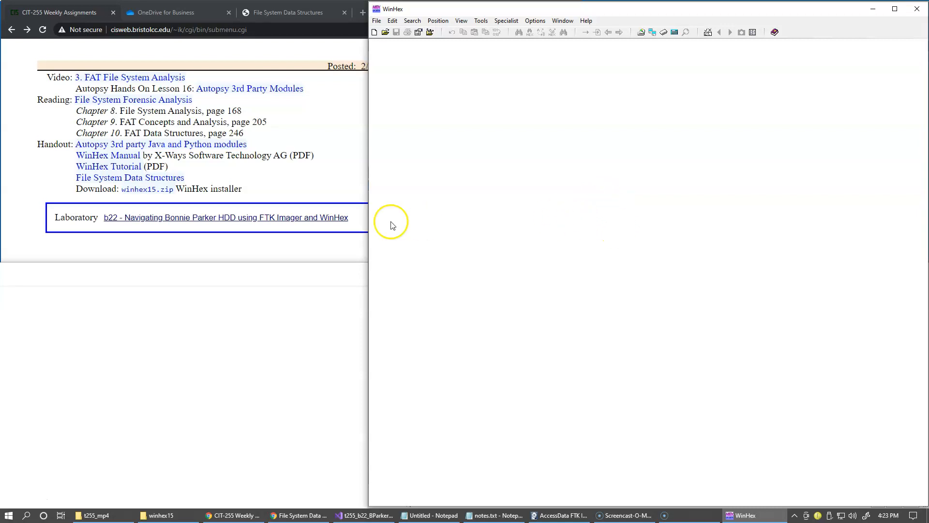
{"action": "left_click", "coordinate": [144, 180]}
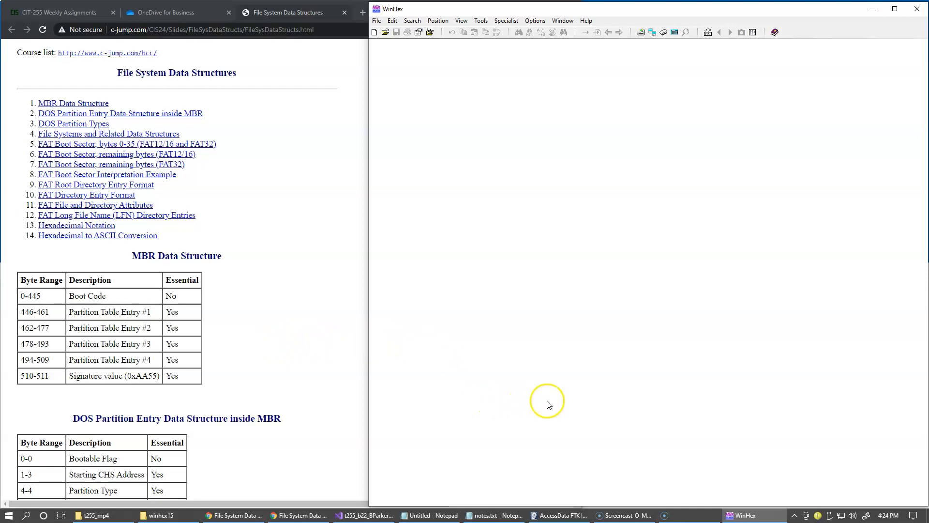
Switch to FTK Imager and start adding an evidence item with Image File as the source type.
{"action": "left_click", "coordinate": [557, 517]}
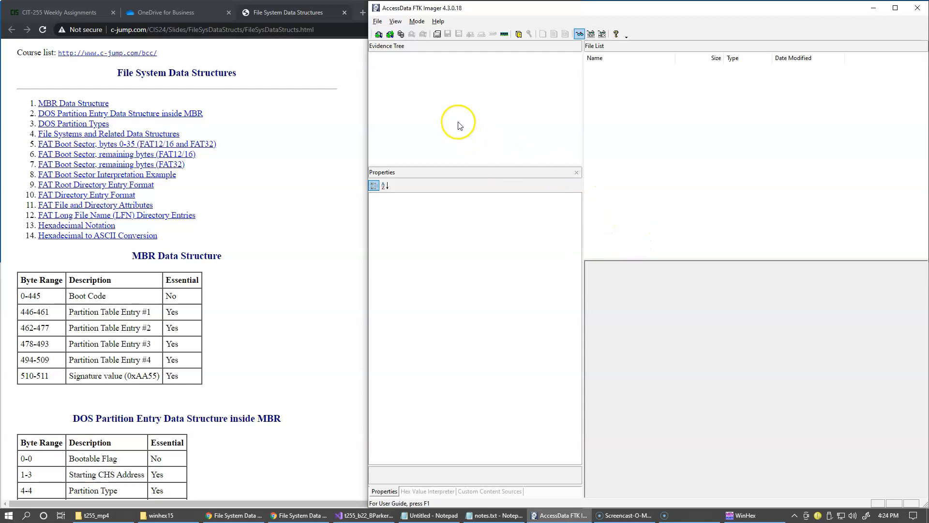
{"action": "left_click", "coordinate": [378, 22]}
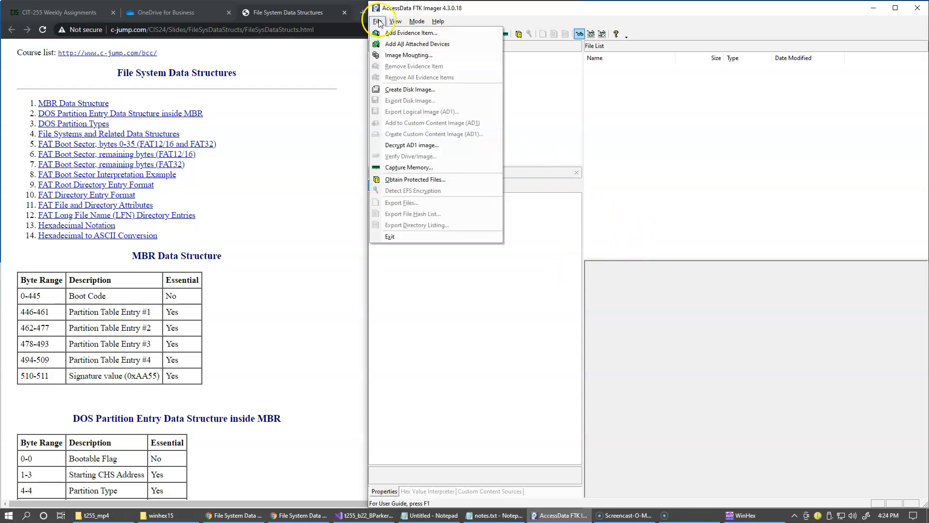
{"action": "left_click", "coordinate": [394, 33]}
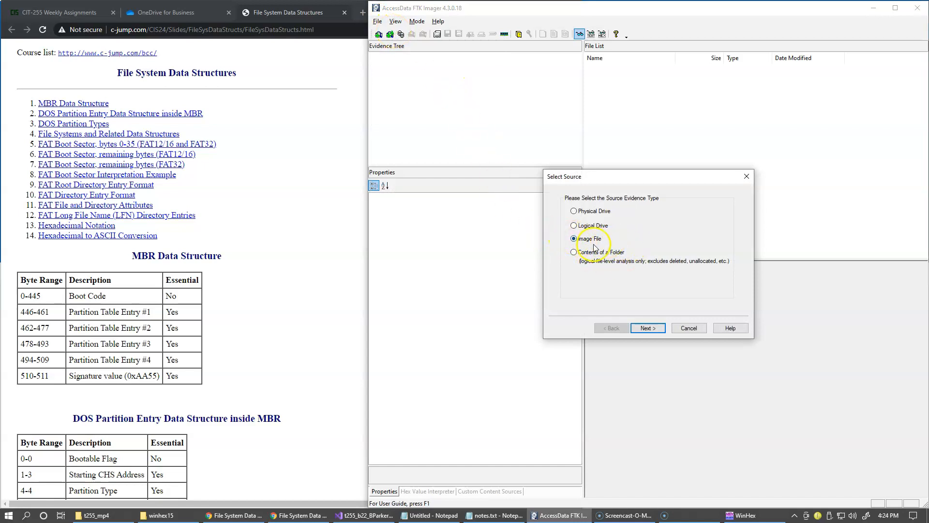
{"action": "left_click", "coordinate": [648, 328]}
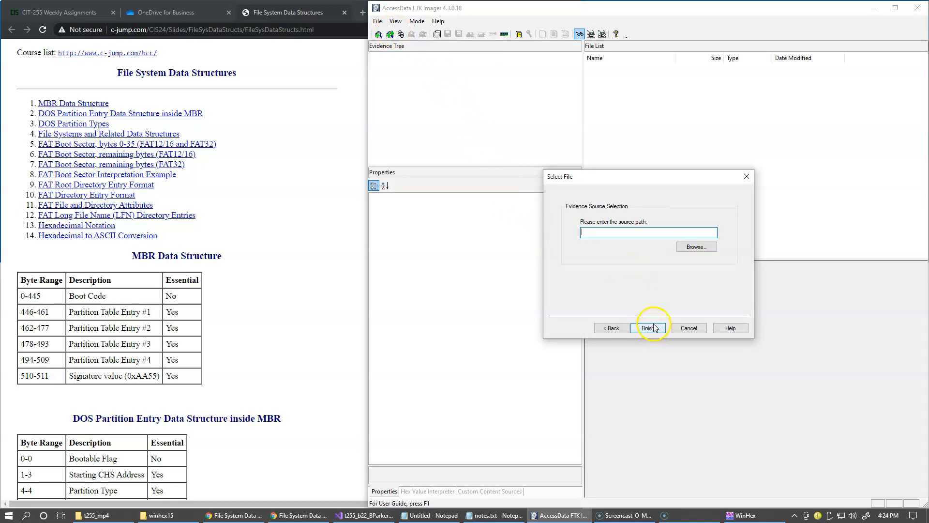
Review BPARKER.zip on OneDrive and its extracted files in the local BParker folder, moving that folder window aside.
{"action": "left_click", "coordinate": [177, 18]}
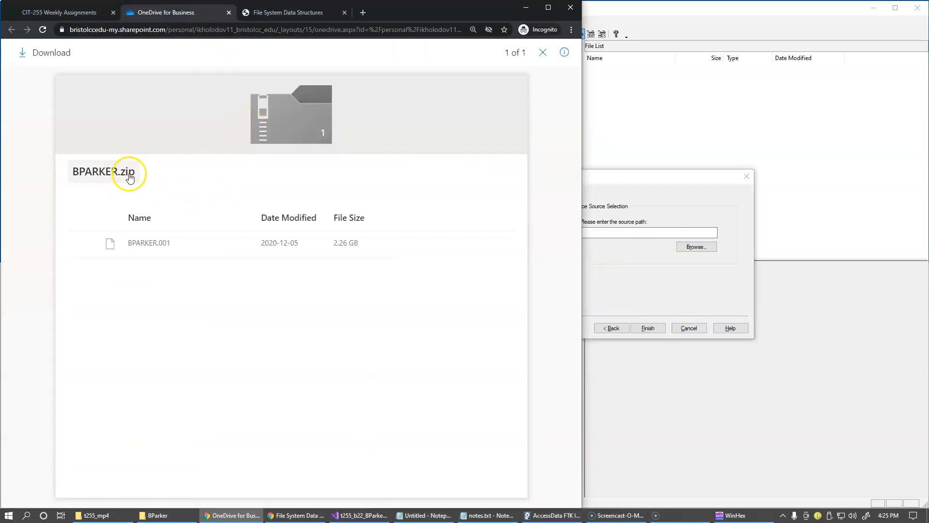
{"action": "left_click", "coordinate": [183, 515]}
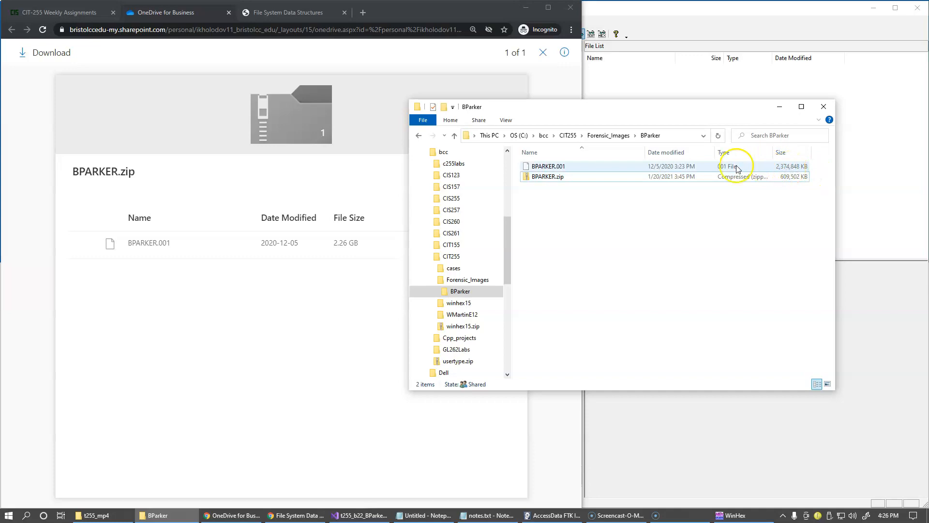
{"action": "left_click", "coordinate": [671, 137]}
{"action": "left_click_drag", "start_coordinate": [676, 108], "coordinate": [392, 153]}
Choose BPARKER.001 from the BParker folder as the source file and finish adding it as evidence.
{"action": "left_click", "coordinate": [622, 181]}
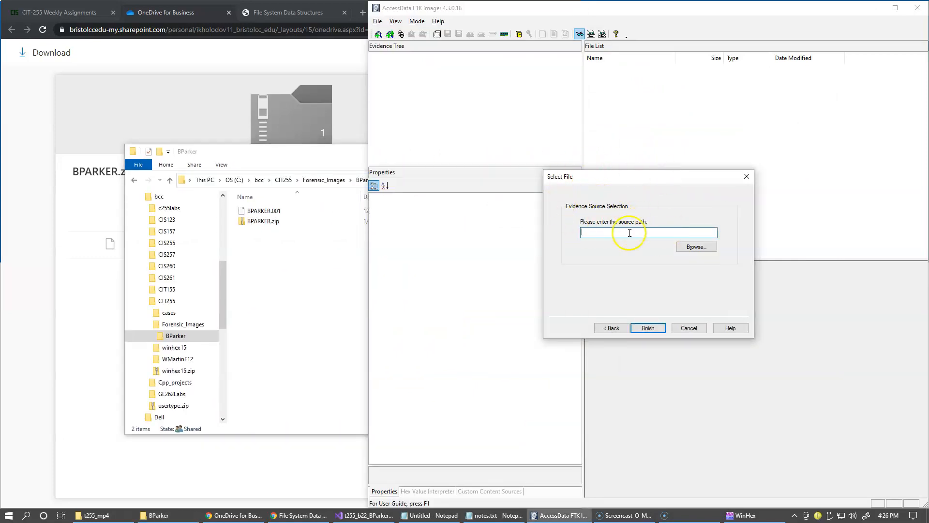
{"action": "left_click", "coordinate": [697, 247]}
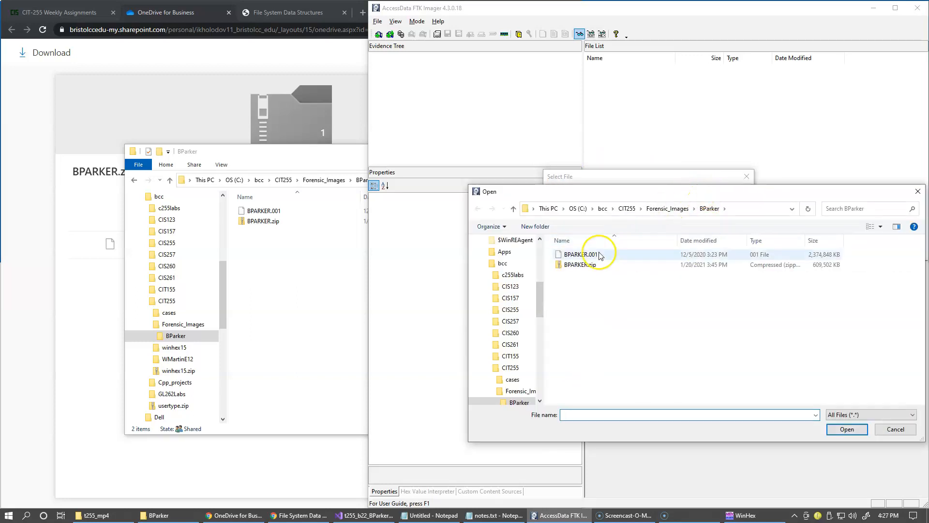
{"action": "left_click", "coordinate": [581, 254]}
{"action": "left_click_drag", "start_coordinate": [675, 195], "coordinate": [606, 204]}
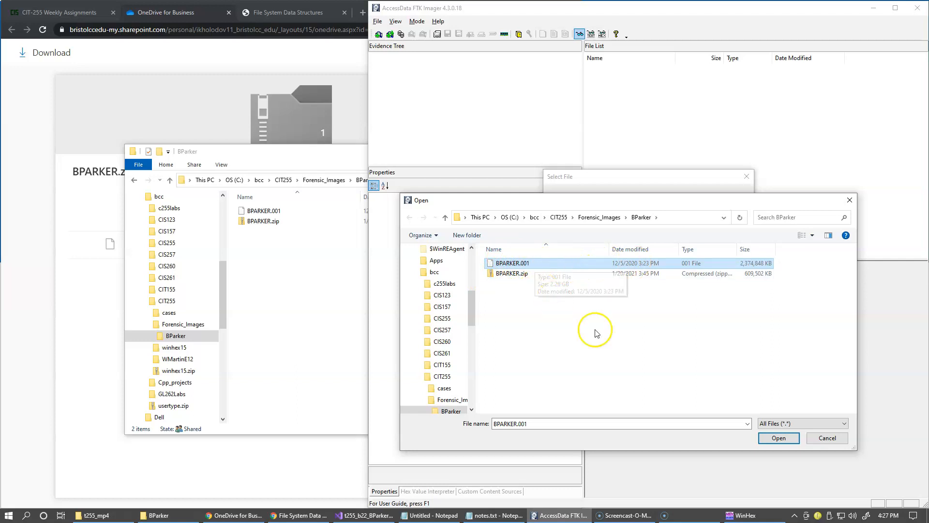
{"action": "left_click", "coordinate": [771, 439]}
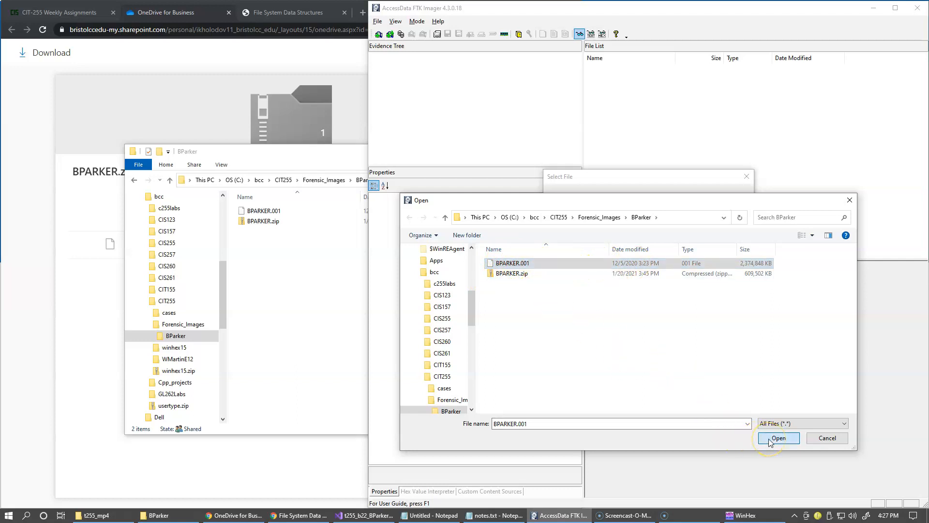
{"action": "left_click", "coordinate": [648, 328]}
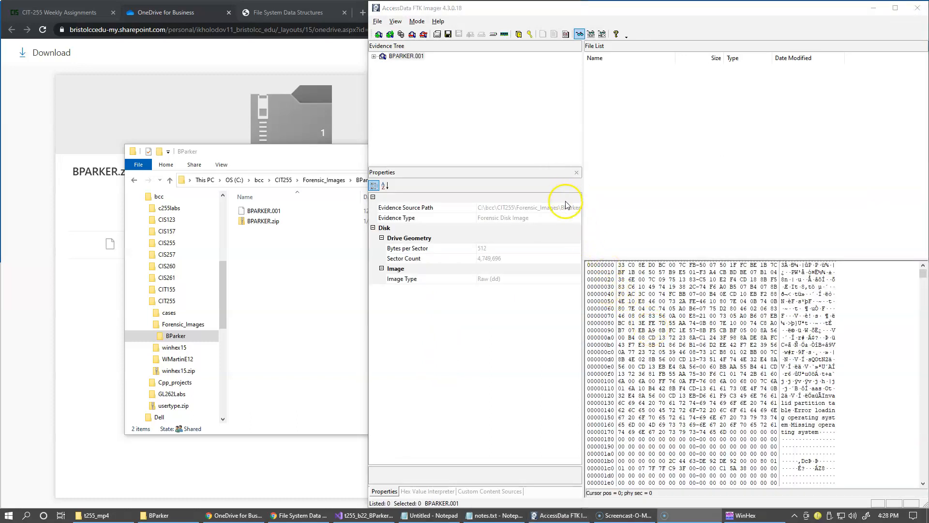
Bring up the laboratory b22 form and place the notes.txt window with the acquisition hashes over it, beside FTK Imager.
{"action": "left_click", "coordinate": [67, 15]}
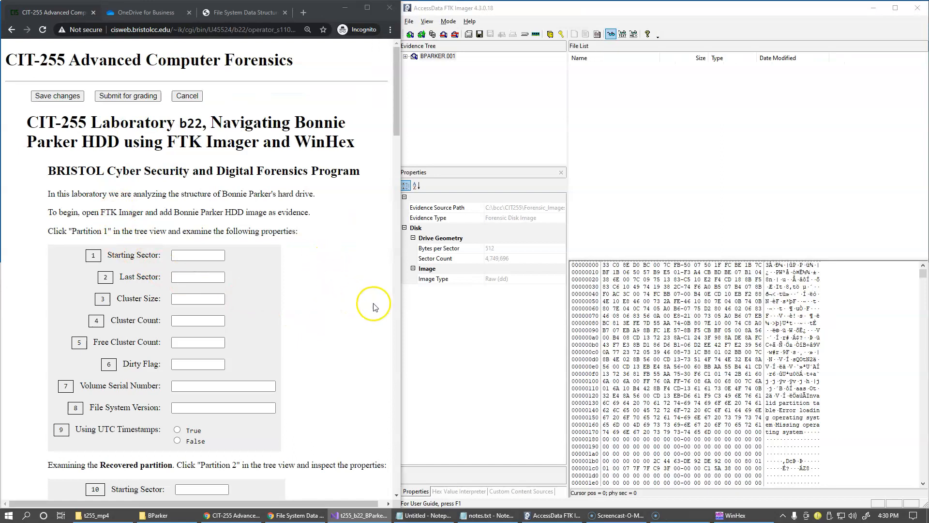
{"action": "left_click", "coordinate": [479, 514]}
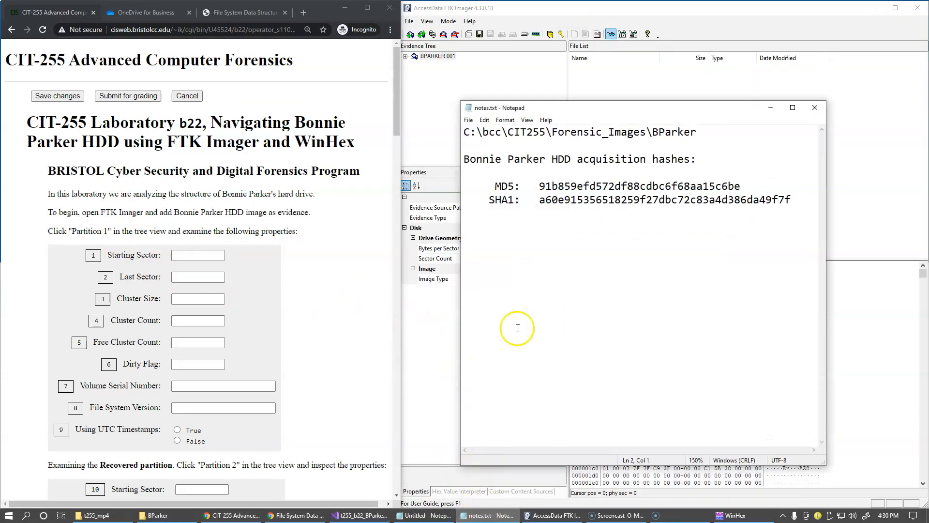
{"action": "left_click_drag", "start_coordinate": [660, 114], "coordinate": [250, 108]}
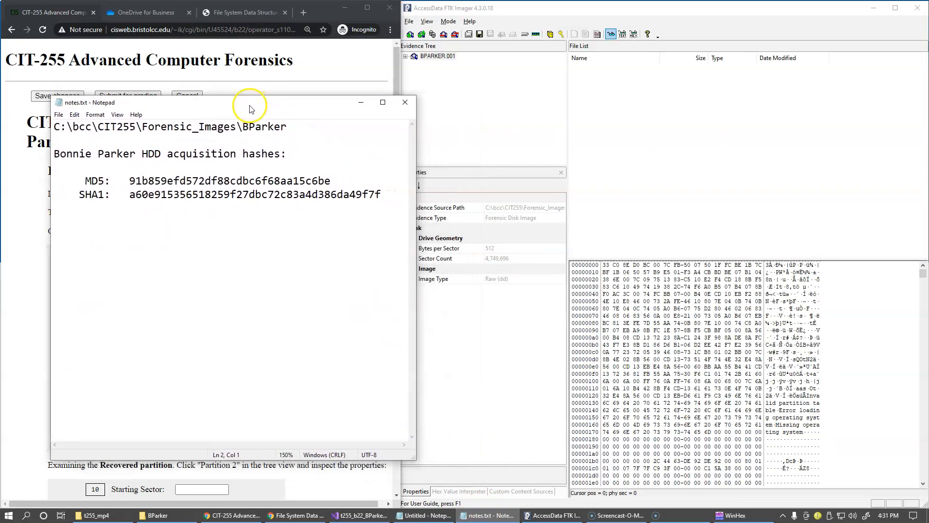
Verify the BPARKER.001 image, compare the computed MD5 and SHA1 hashes with notes.txt, and minimize the notes.
{"action": "right_click", "coordinate": [433, 56]}
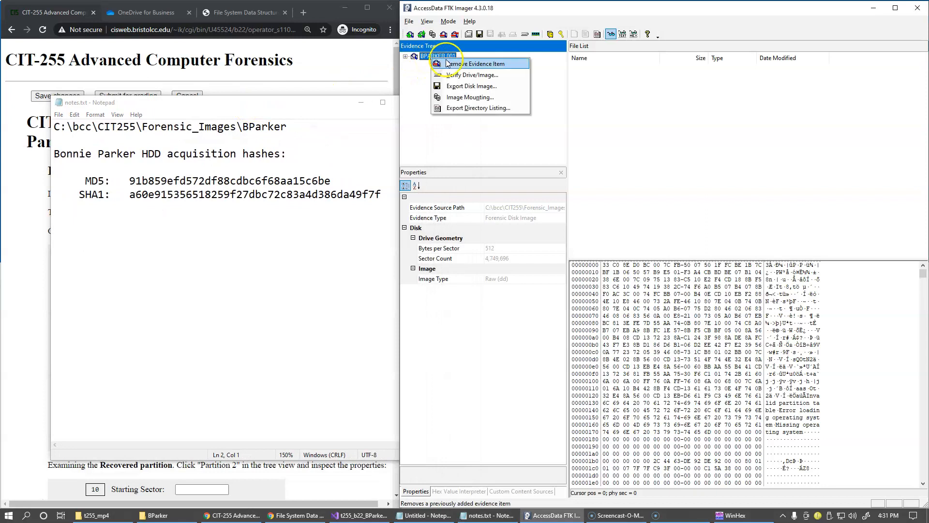
{"action": "left_click", "coordinate": [459, 77]}
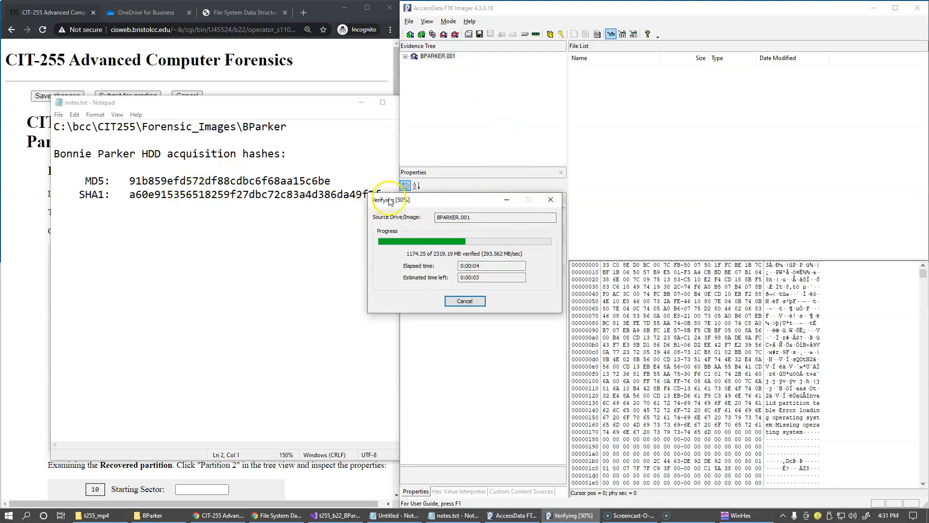
{"action": "left_click_drag", "start_coordinate": [433, 204], "coordinate": [449, 217]}
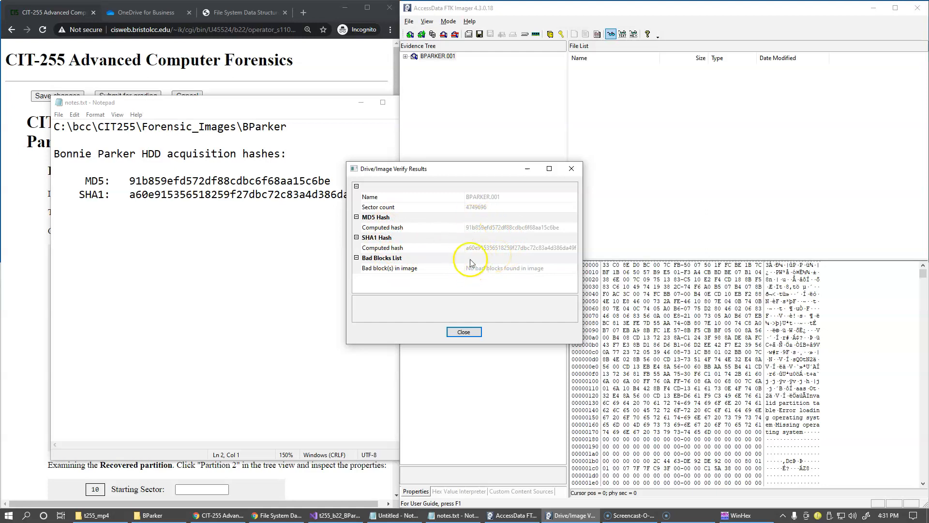
{"action": "left_click", "coordinate": [463, 332]}
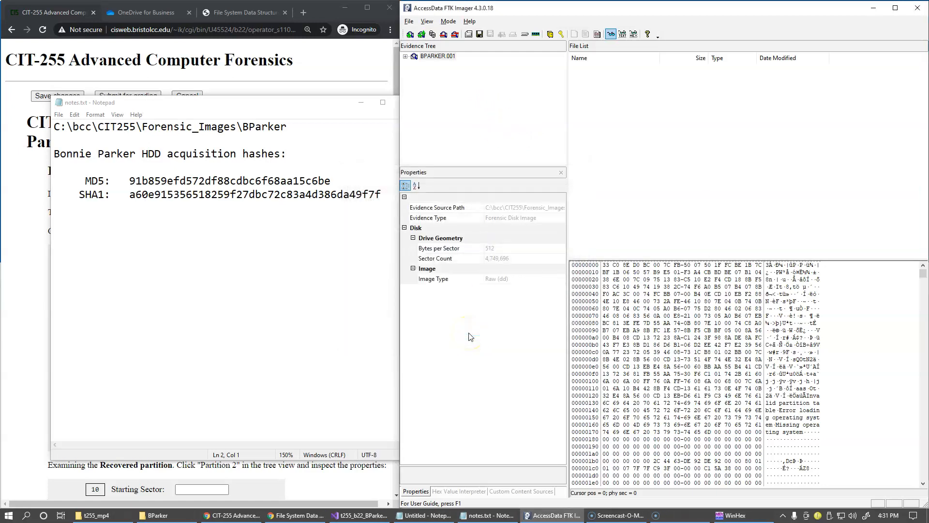
{"action": "left_click", "coordinate": [361, 102]}
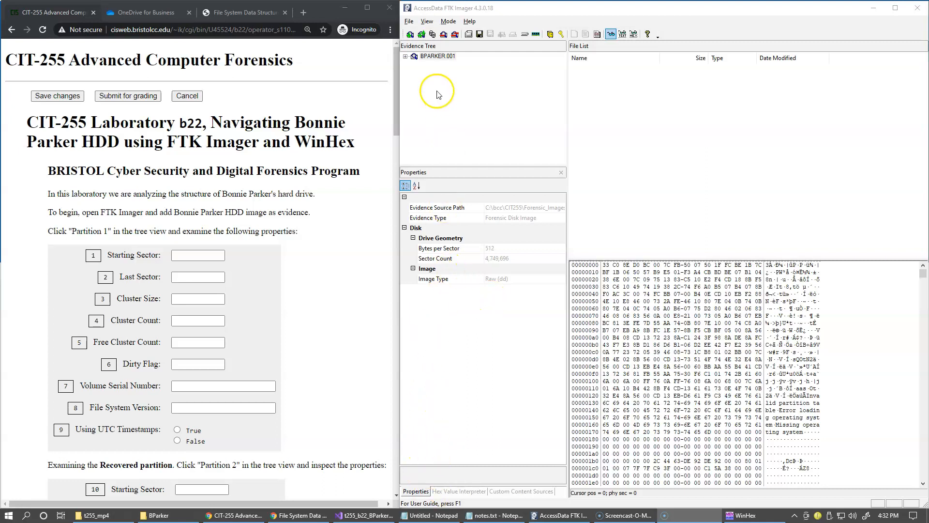
Examine the disk properties of BPARKER.001, including bytes per sector, sector count and image type.
{"action": "left_click", "coordinate": [427, 21]}
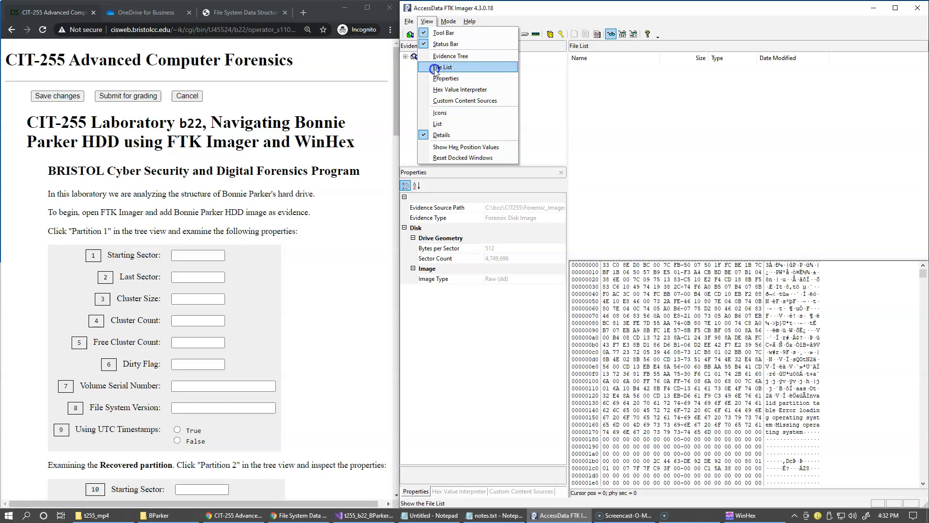
{"action": "left_click", "coordinate": [463, 7]}
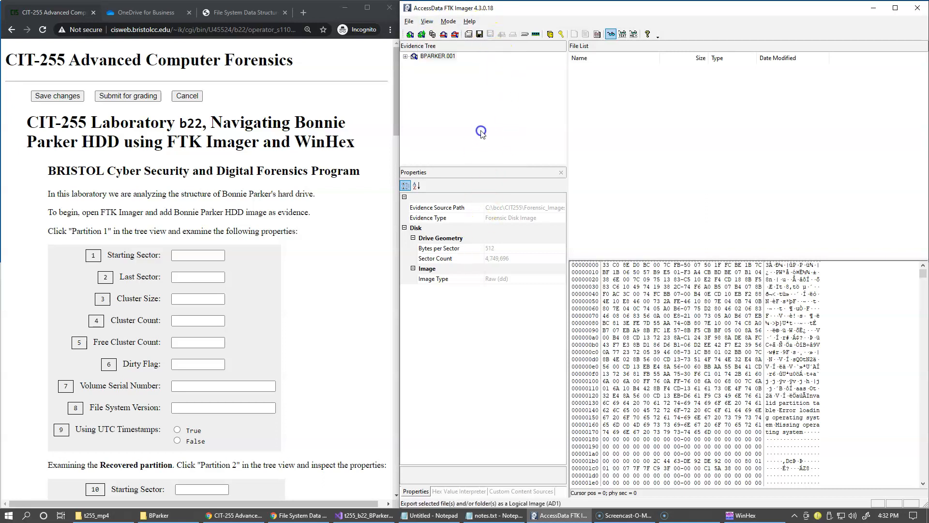
{"action": "left_click", "coordinate": [486, 252]}
{"action": "left_click", "coordinate": [466, 261]}
{"action": "left_click", "coordinate": [502, 268]}
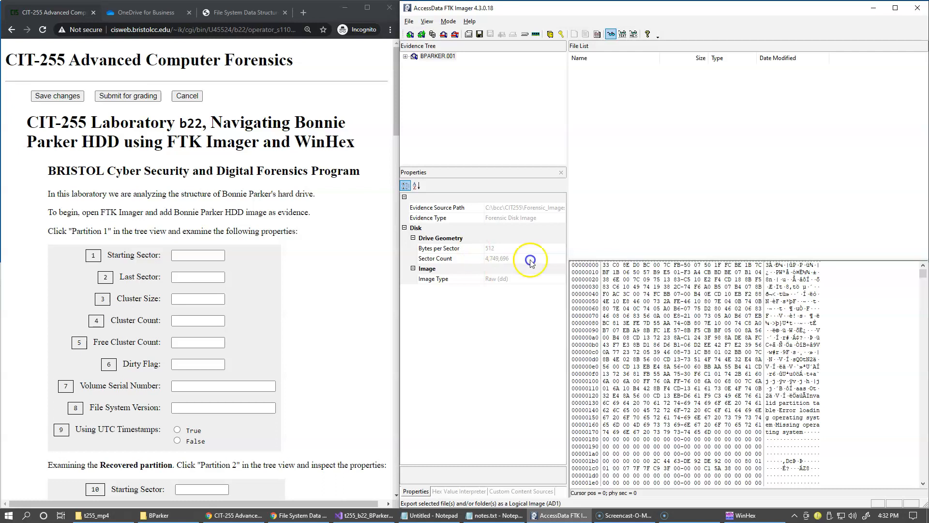
{"action": "left_click", "coordinate": [489, 289]}
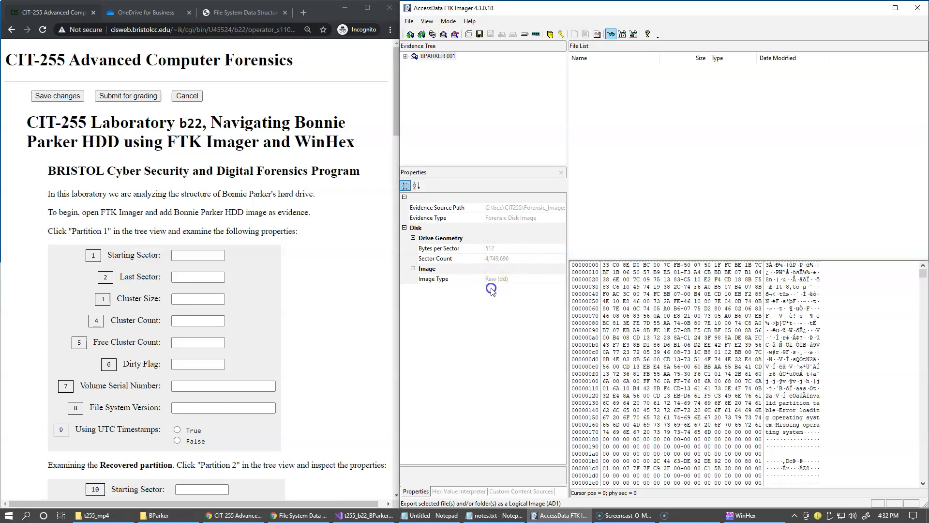
{"action": "left_click", "coordinate": [486, 293]}
{"action": "left_click", "coordinate": [505, 261]}
Expand BPARKER.001 and copy Partition 1's starting sector, 63, into the lab form's Starting Sector answer.
{"action": "left_click", "coordinate": [405, 58]}
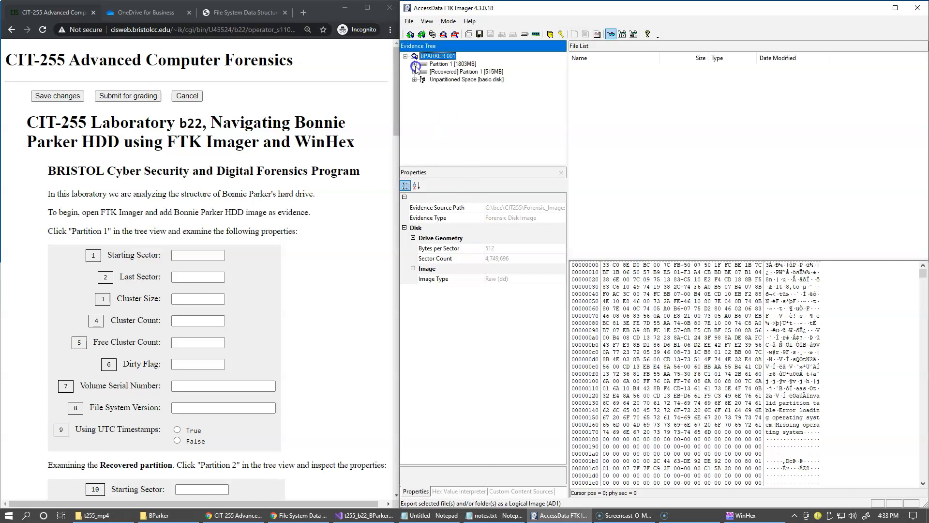
{"action": "left_click", "coordinate": [444, 65]}
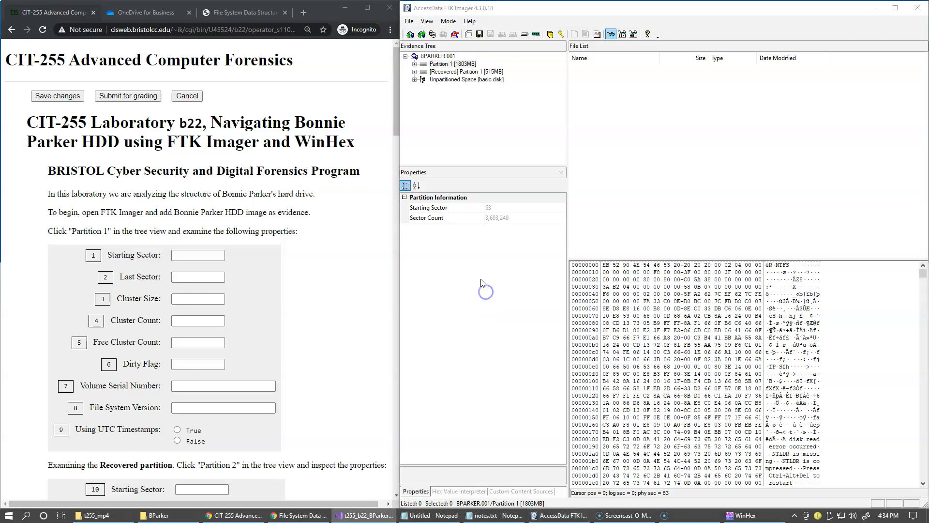
{"action": "left_click", "coordinate": [509, 209]}
{"action": "key", "text": "ctrl+c"}
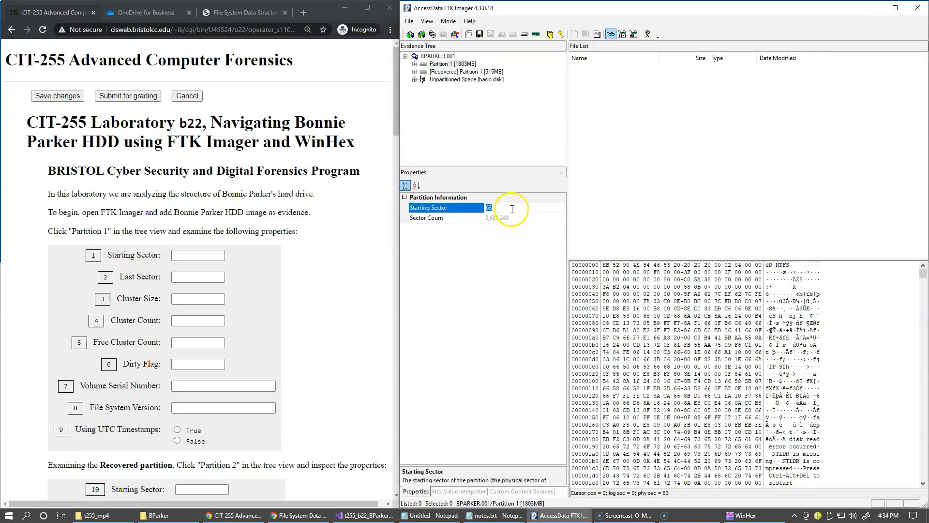
{"action": "left_click", "coordinate": [208, 255]}
{"action": "key", "text": "ctrl+v"}
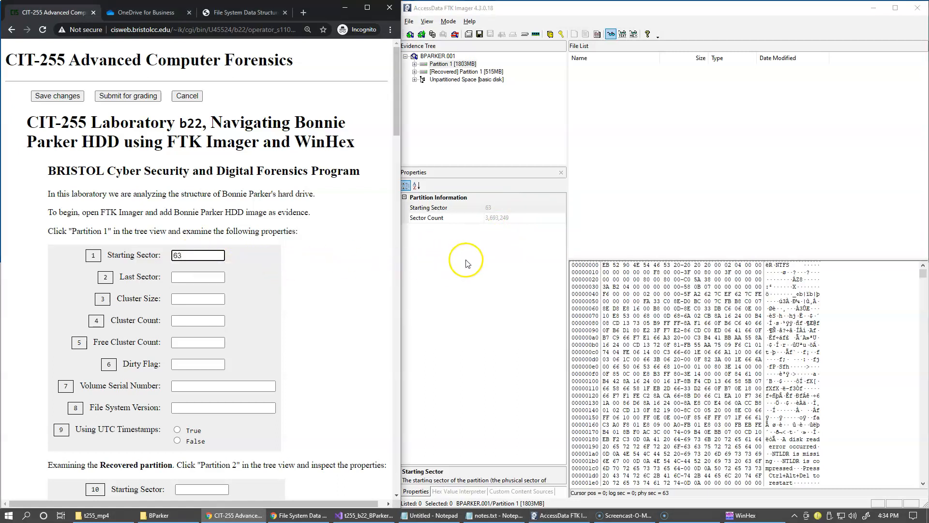
Copy Partition 1's sector count, 3,693,249, into the Last Sector answer of the lab form.
{"action": "left_click", "coordinate": [497, 219]}
{"action": "key", "text": "ctrl+c"}
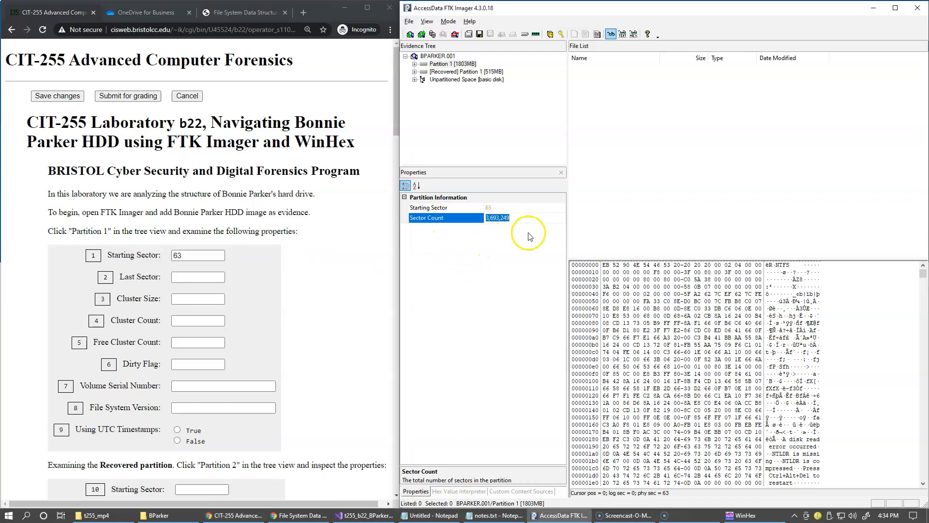
{"action": "left_click", "coordinate": [198, 276]}
{"action": "key", "text": "ctrl+v"}
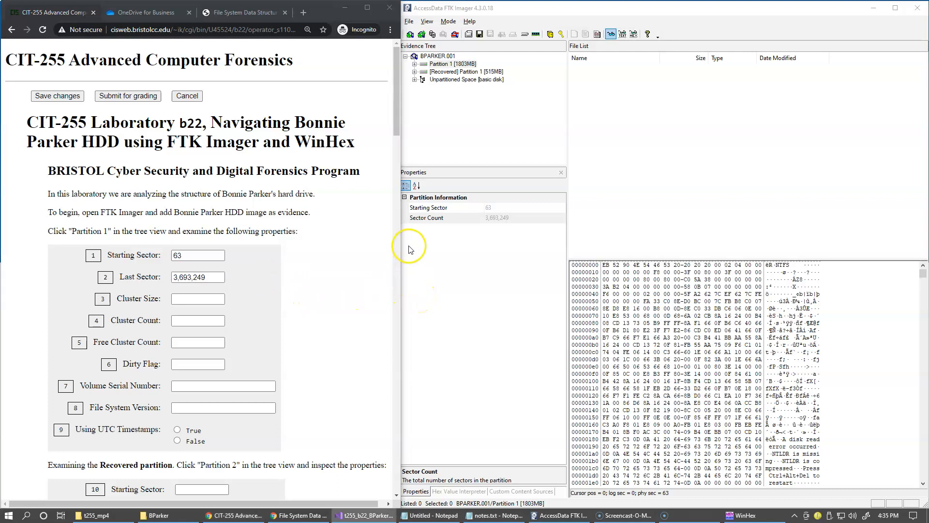
Expand Partition 1, select its NONAME [NTFS] volume and copy the cluster size, 2,048, into the first Cluster Size answer.
{"action": "left_click", "coordinate": [414, 64]}
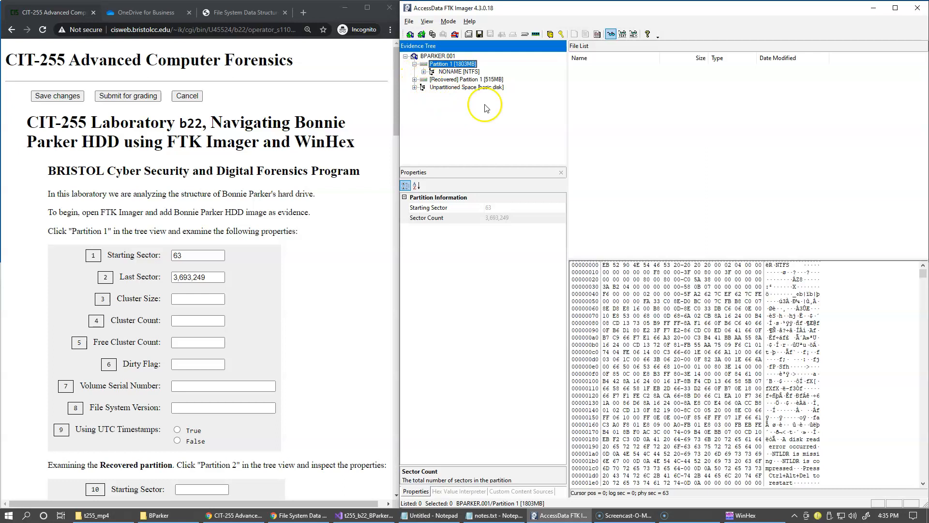
{"action": "left_click", "coordinate": [464, 72]}
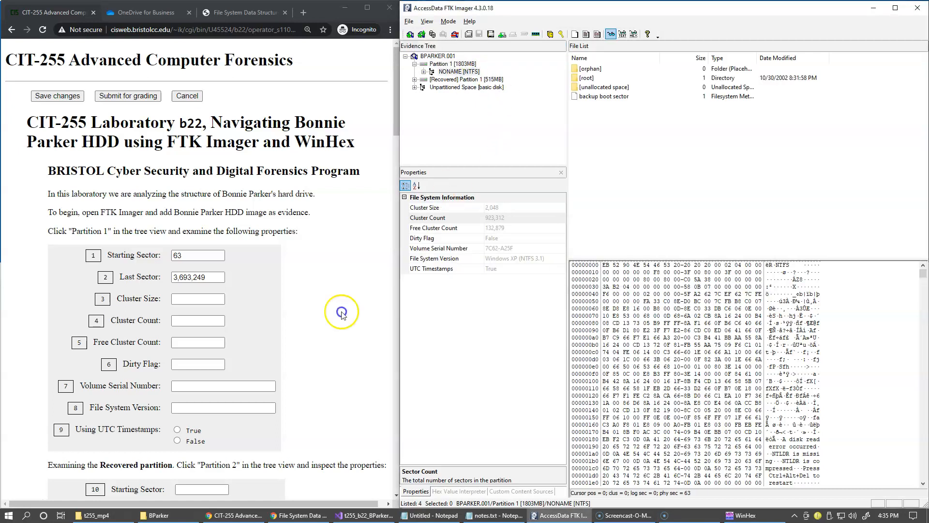
{"action": "left_click", "coordinate": [514, 209]}
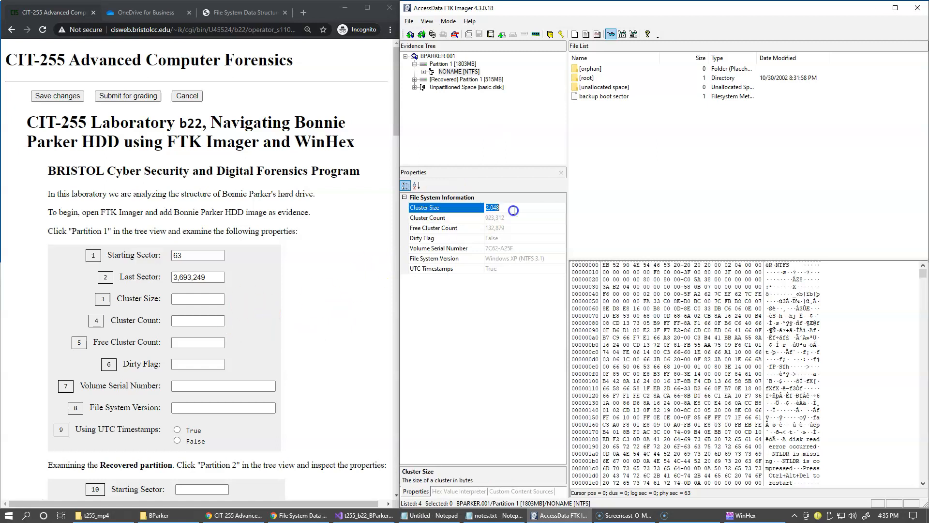
{"action": "left_click", "coordinate": [193, 299]}
{"action": "type", "text": "2,048"}
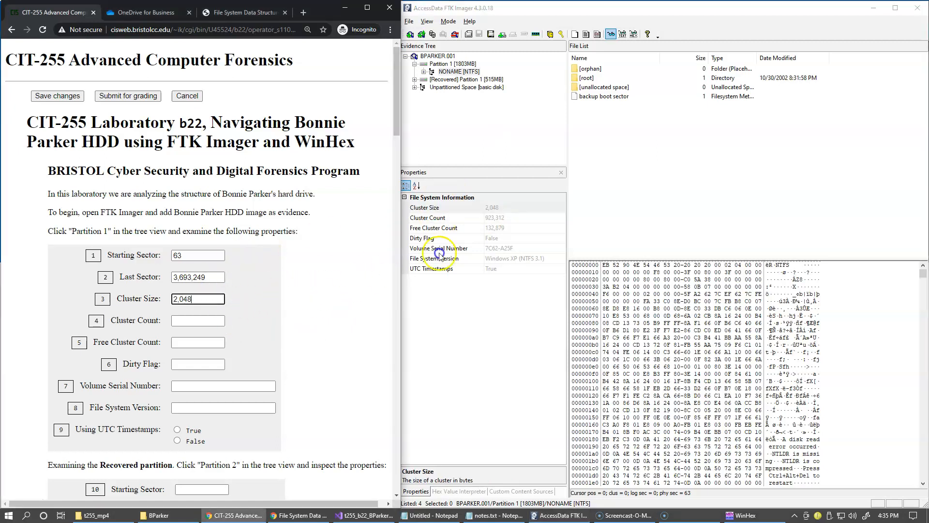
Copy the NTFS volume's cluster count, 923,312, and free cluster count, 132,879, into their matching answers in the lab form.
{"action": "left_click", "coordinate": [523, 220]}
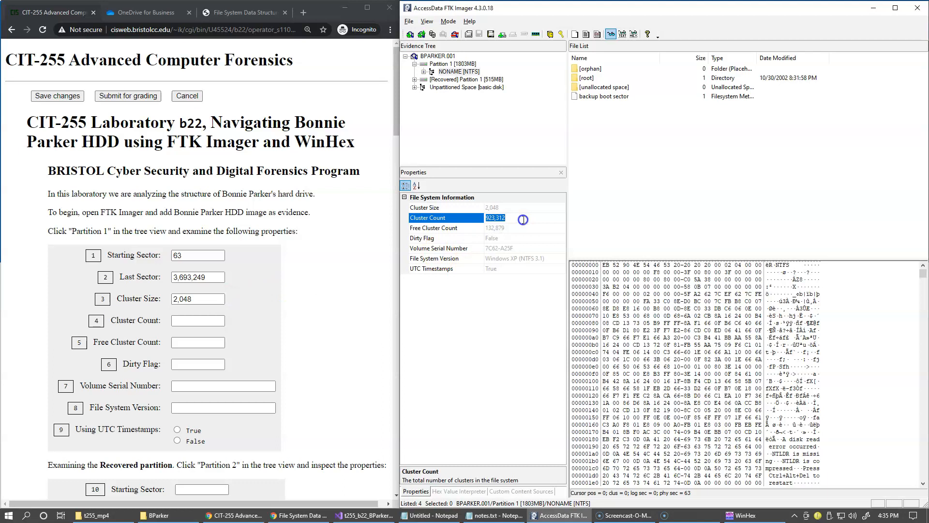
{"action": "left_click", "coordinate": [189, 322]}
{"action": "type", "text": "923,312"}
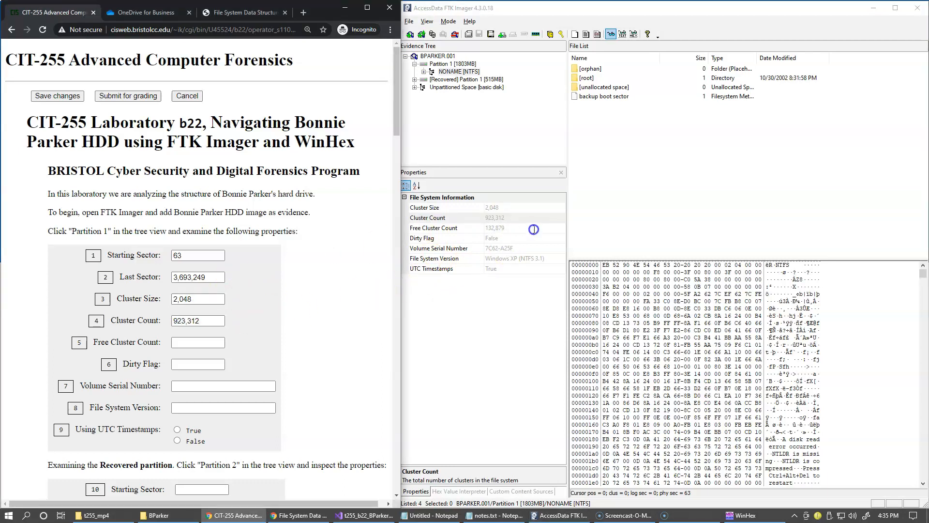
{"action": "left_click", "coordinate": [513, 228]}
{"action": "key", "text": "ctrl+c"}
{"action": "left_click", "coordinate": [204, 343]}
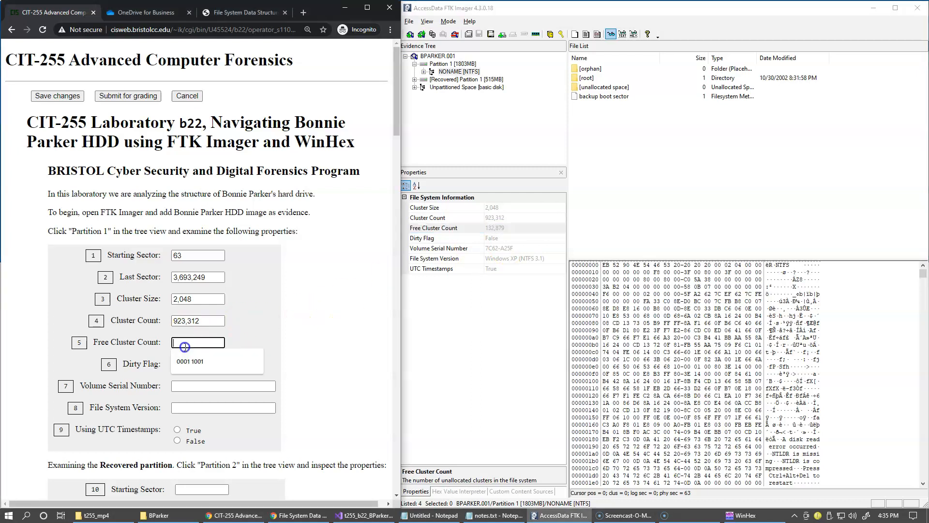
{"action": "key", "text": "ctrl+v"}
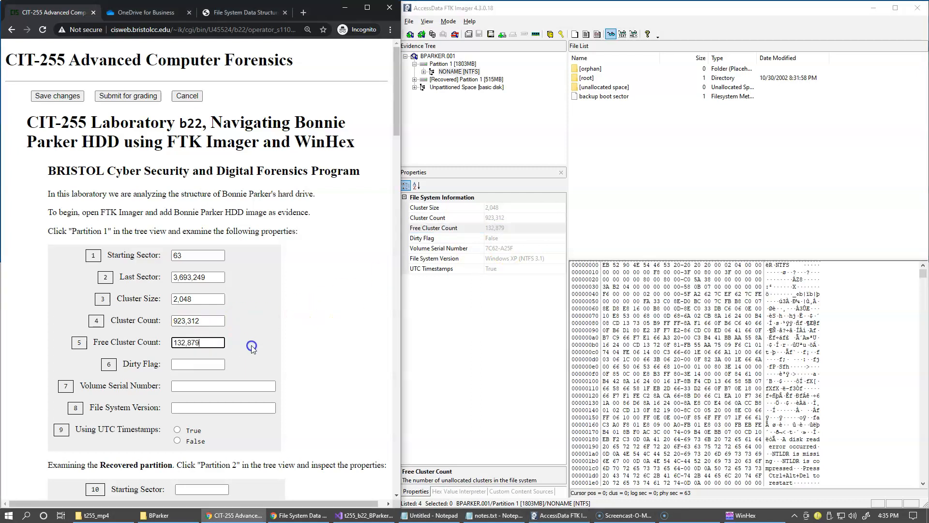
{"action": "left_click", "coordinate": [491, 238]}
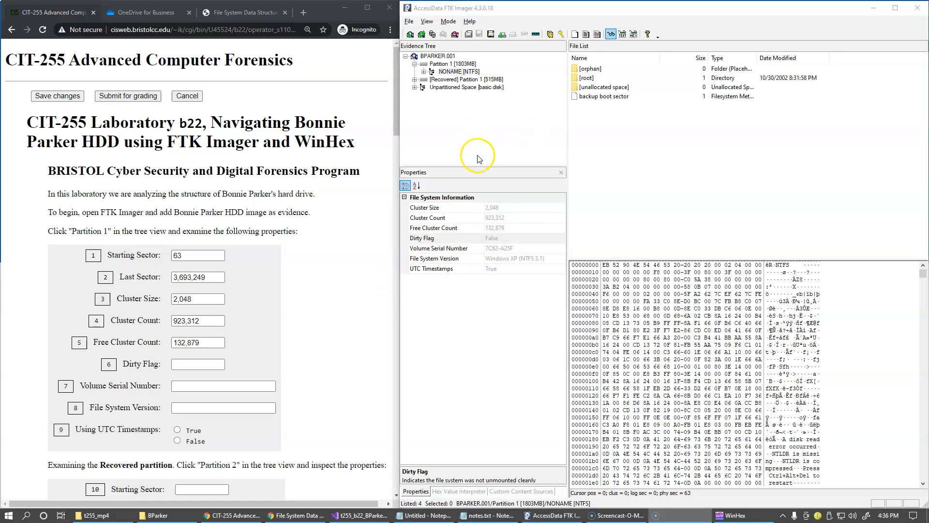
{"action": "left_click", "coordinate": [205, 364]}
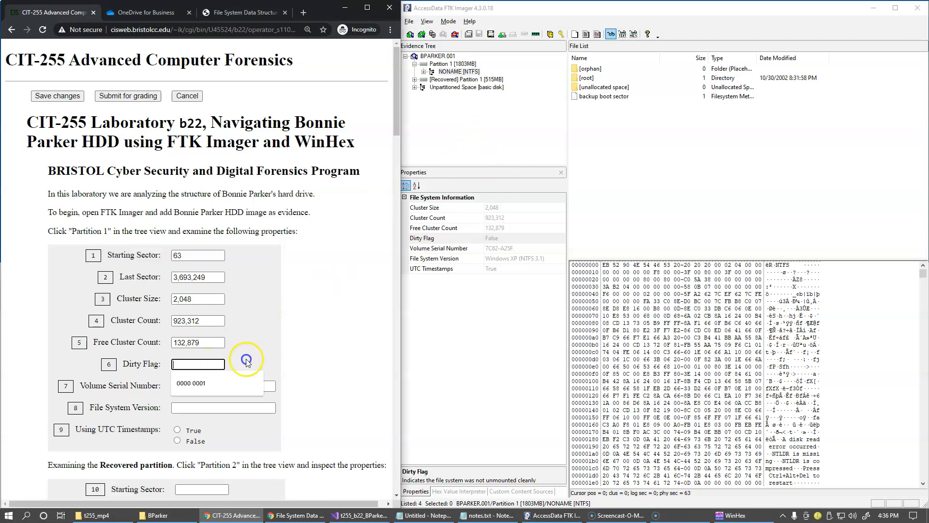
{"action": "key", "text": "ctrl+v"}
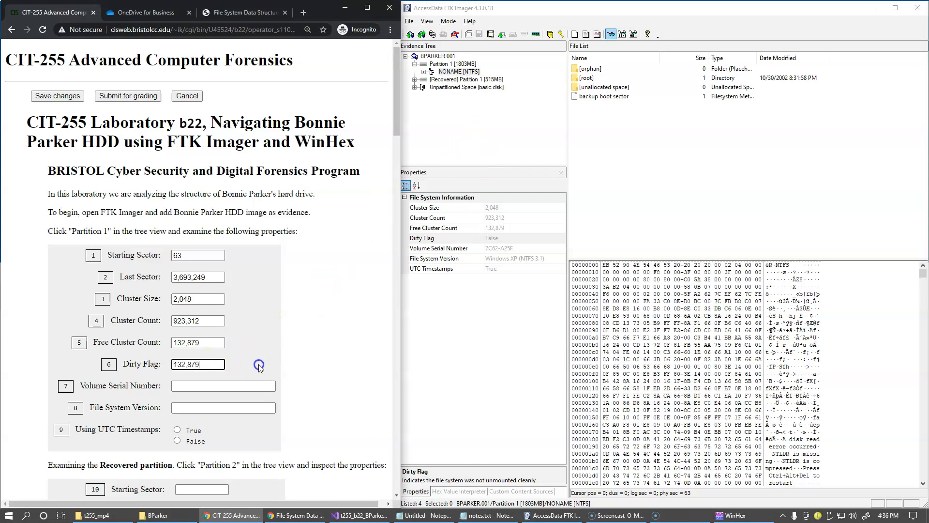
Copy the NTFS volume's Dirty Flag value, False, into the form's Dirty Flag answer, replacing its contents.
{"action": "left_click", "coordinate": [513, 236]}
{"action": "key", "text": "ctrl+c"}
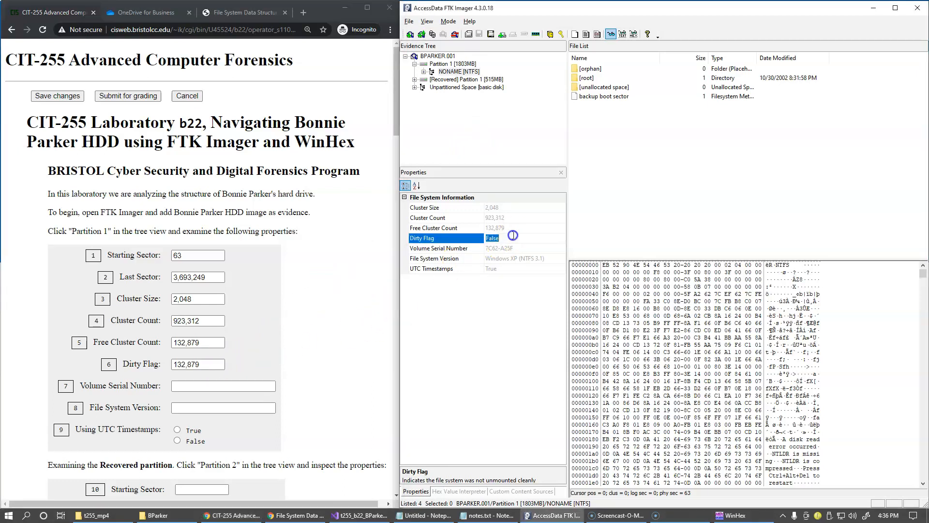
{"action": "triple_click", "coordinate": [204, 364]}
{"action": "key", "text": "ctrl+v"}
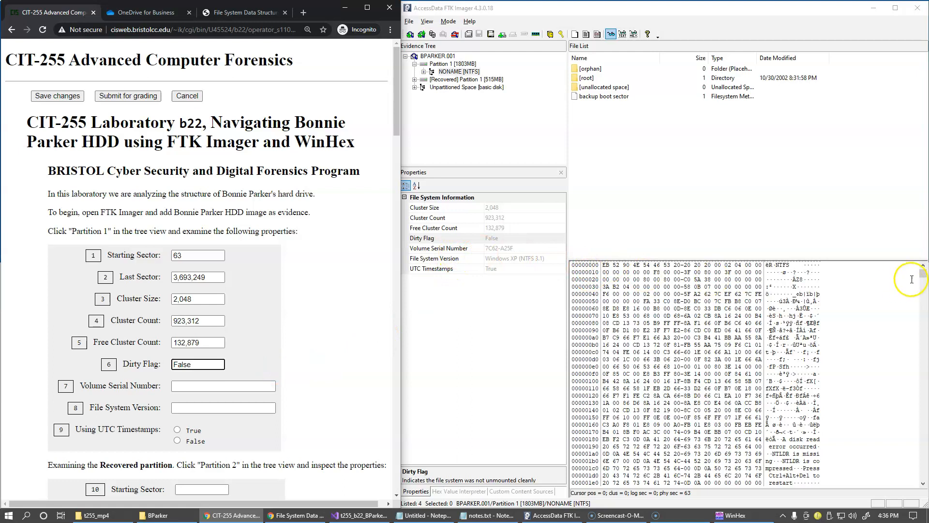
Copy the NTFS volume's serial number, 7C62-A25F, into the Volume Serial Number answer for Partition 1.
{"action": "left_click", "coordinate": [520, 249]}
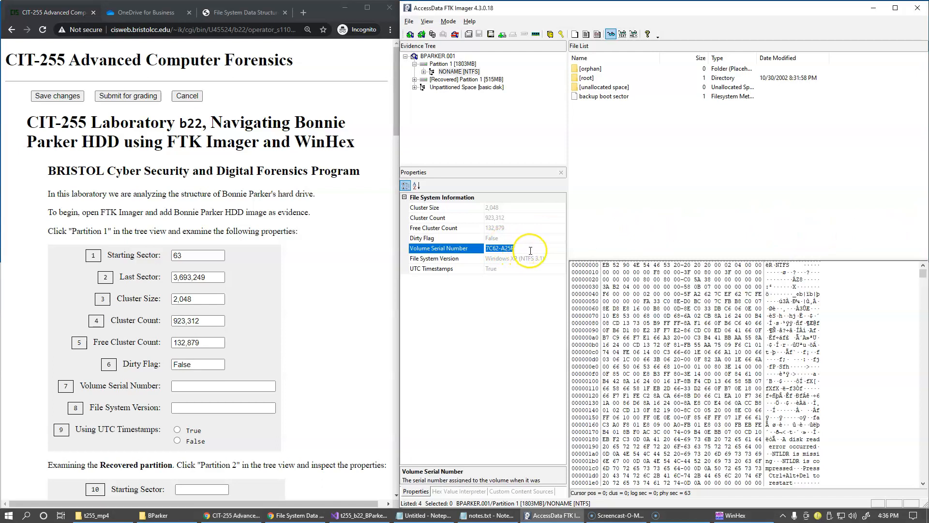
{"action": "key", "text": "ctrl+c"}
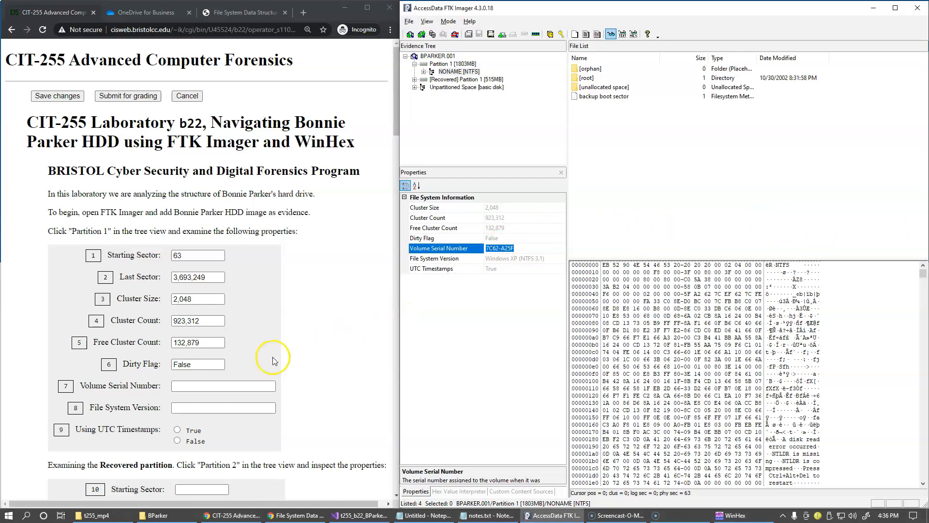
{"action": "left_click", "coordinate": [216, 386]}
{"action": "key", "text": "ctrl+v"}
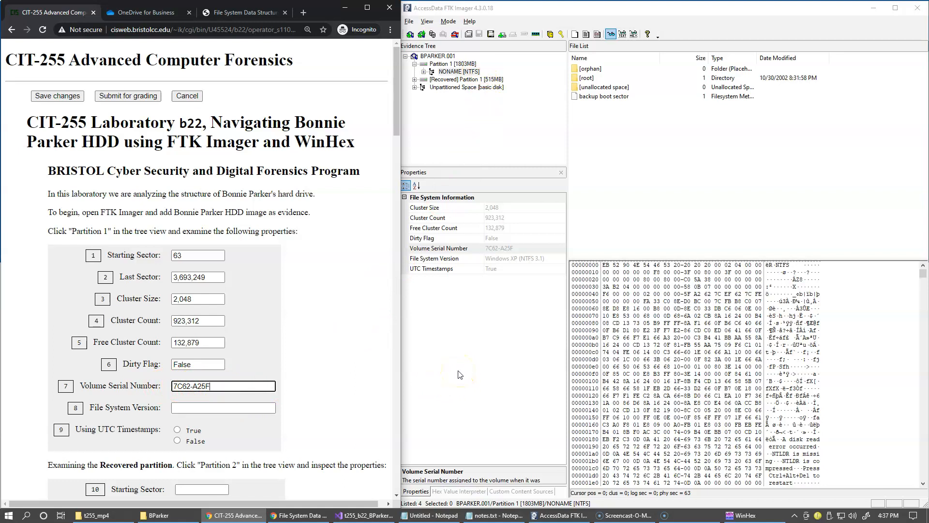
Copy Windows XP (NTFS 3.1) into the File System Version answer and mark Partition 1's Using UTC Timestamps as True.
{"action": "left_click", "coordinate": [509, 258]}
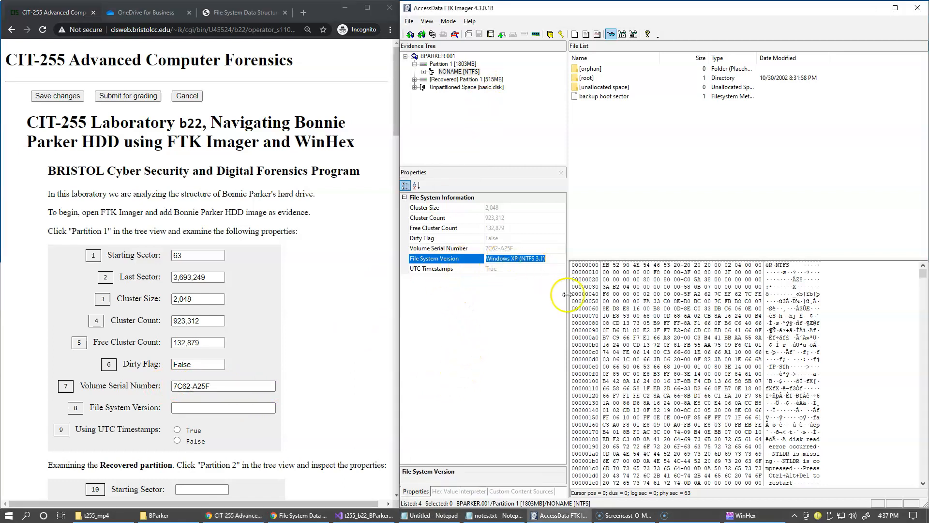
{"action": "left_click", "coordinate": [224, 420]}
{"action": "left_click", "coordinate": [225, 409]}
{"action": "key", "text": "ctrl+v"}
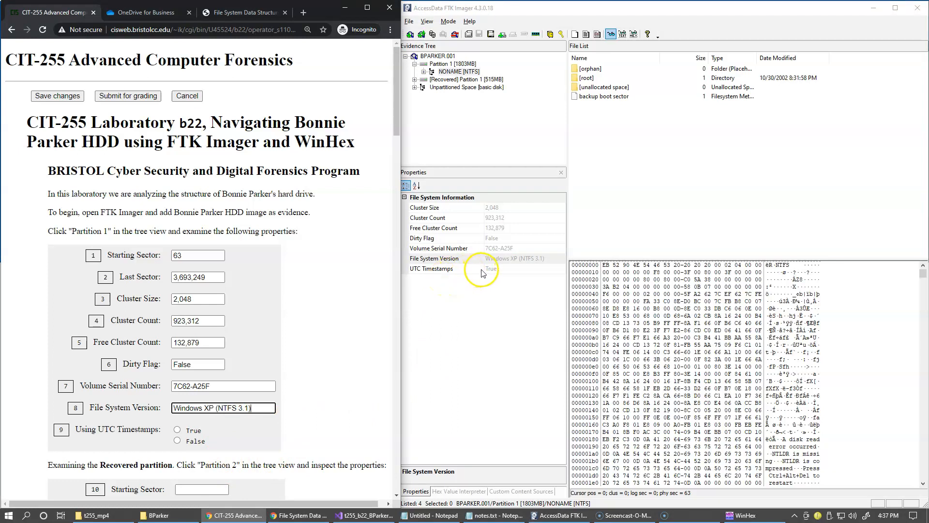
{"action": "left_click", "coordinate": [504, 269]}
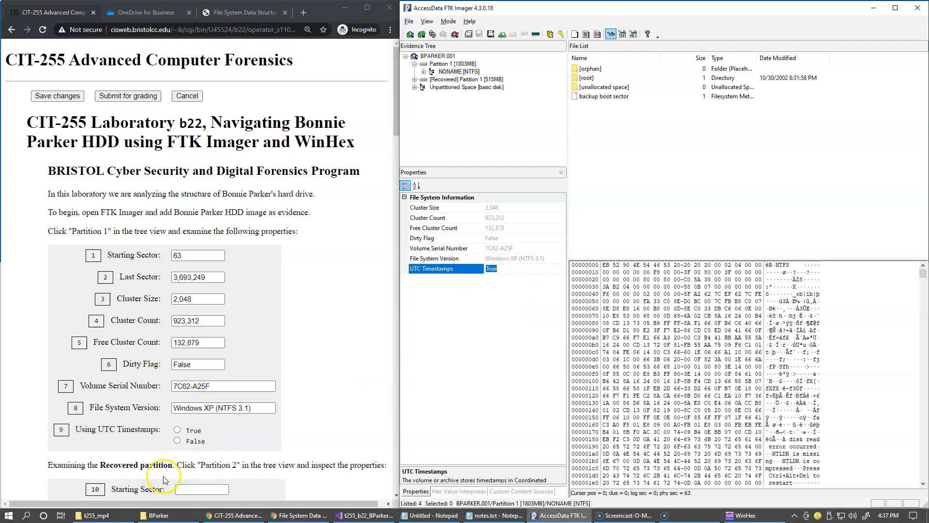
{"action": "left_click", "coordinate": [177, 430]}
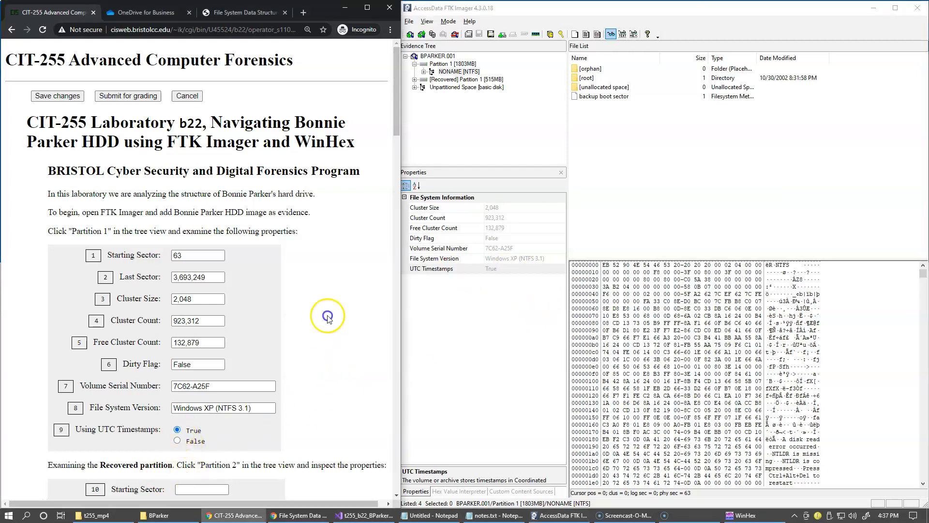
Select the recovered partition and copy its starting sector, 3,693,375, into question 10 of the lab form.
{"action": "left_click_drag", "start_coordinate": [395, 130], "coordinate": [390, 168]}
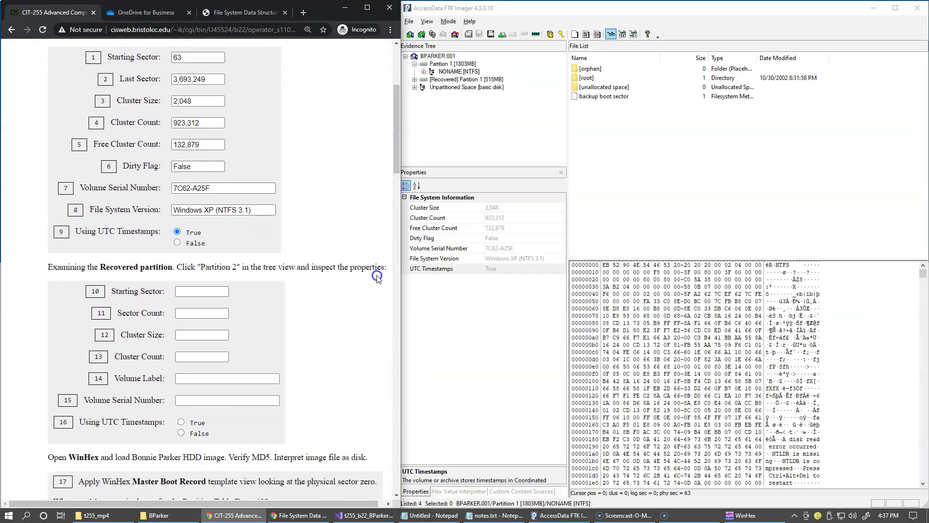
{"action": "left_click", "coordinate": [252, 315]}
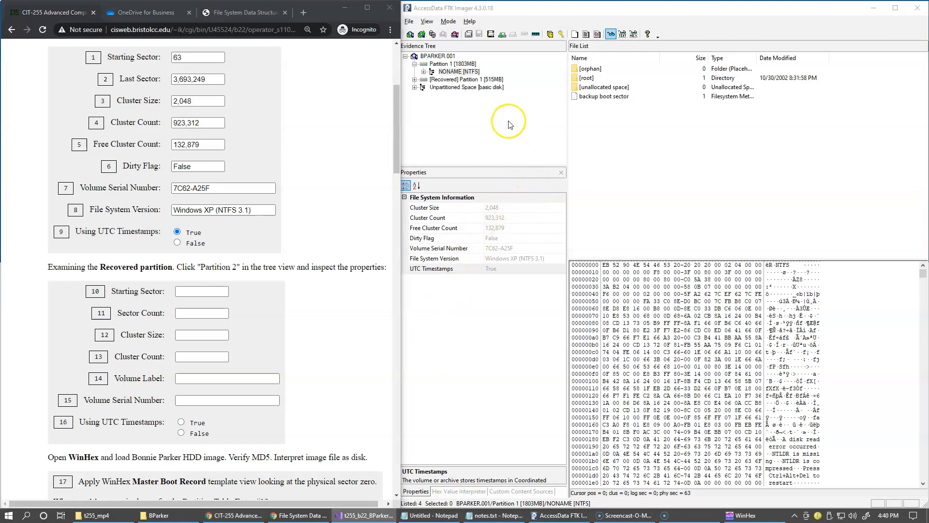
{"action": "left_click", "coordinate": [464, 81]}
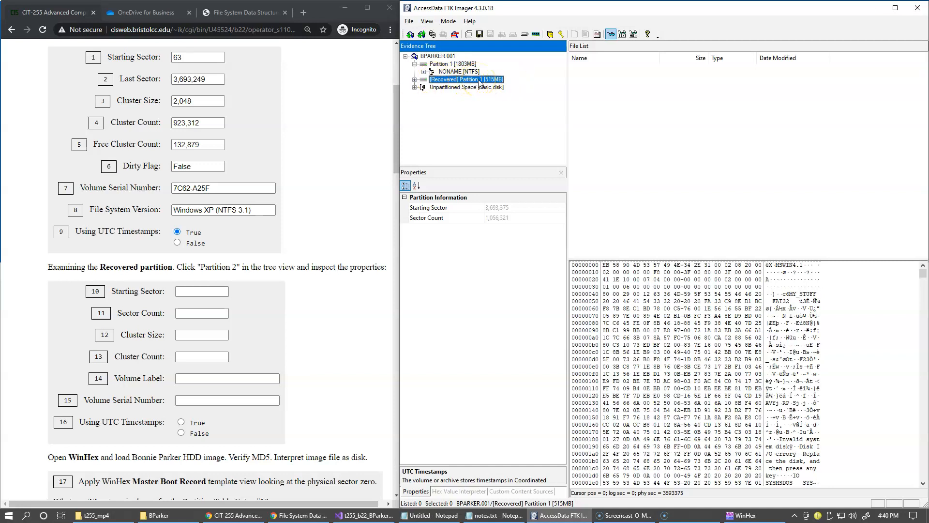
{"action": "left_click", "coordinate": [498, 207]}
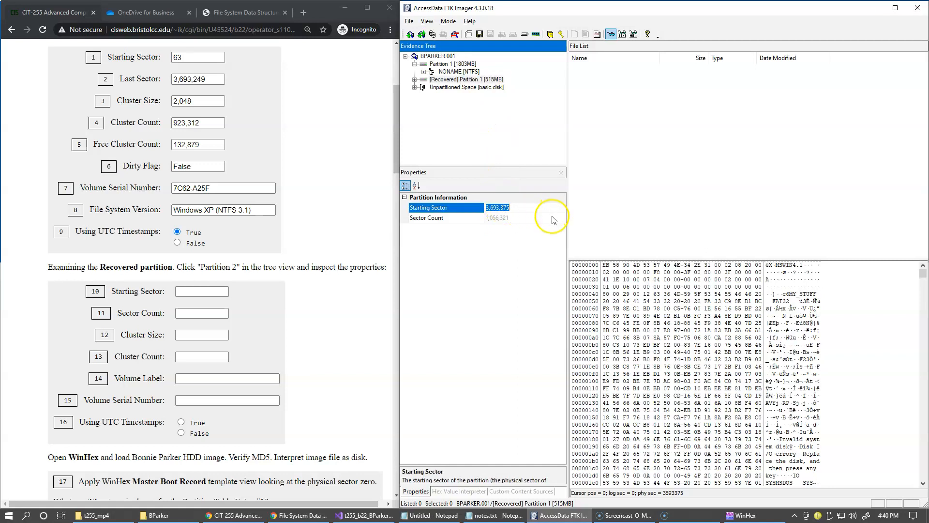
{"action": "key", "text": "ctrl+c"}
{"action": "left_click", "coordinate": [213, 292]}
{"action": "key", "text": "ctrl+v"}
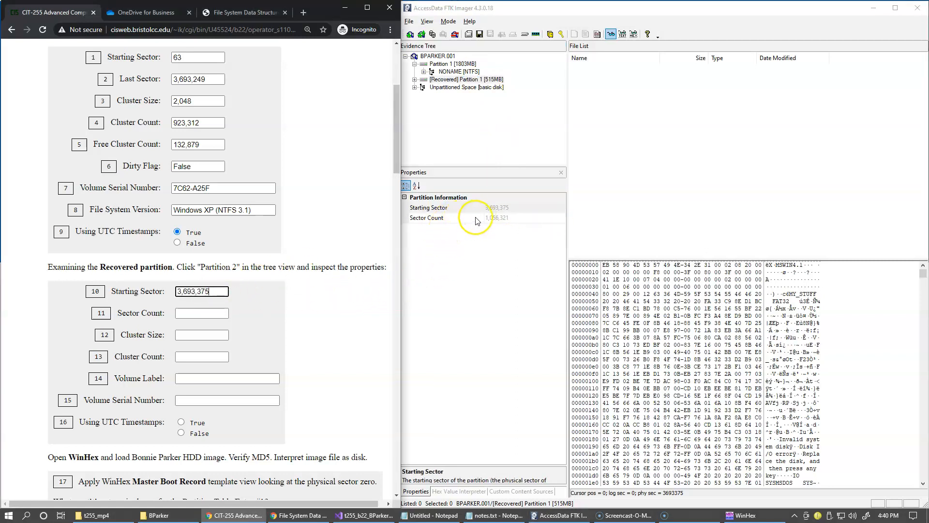
Copy the recovered partition's sector count, 1,056,321, into the Sector Count answer of the lab form.
{"action": "left_click", "coordinate": [490, 219]}
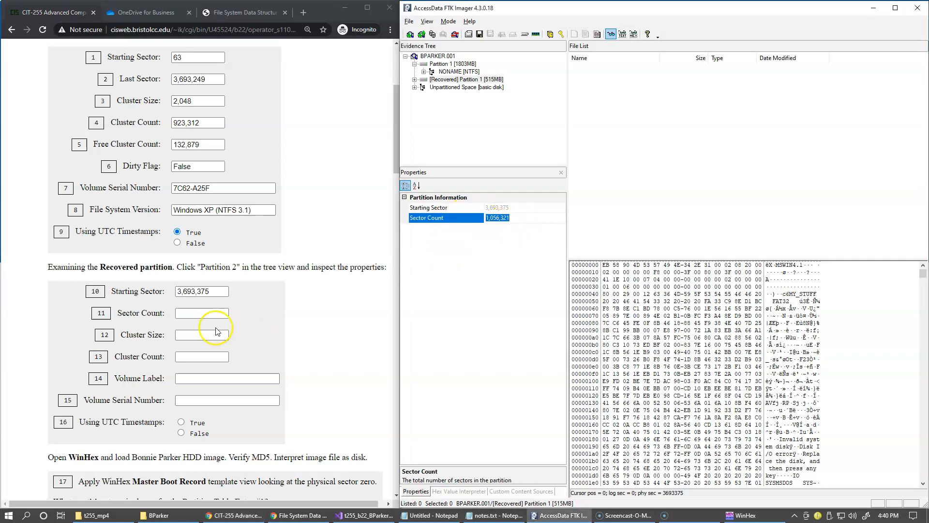
{"action": "left_click", "coordinate": [193, 313]}
{"action": "key", "text": "ctrl+v"}
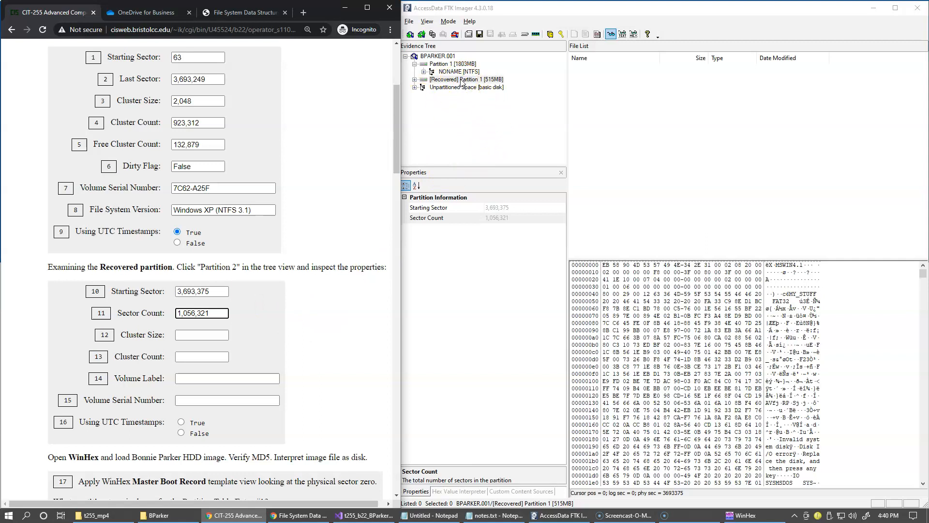
{"action": "key", "text": "alt+Tab"}
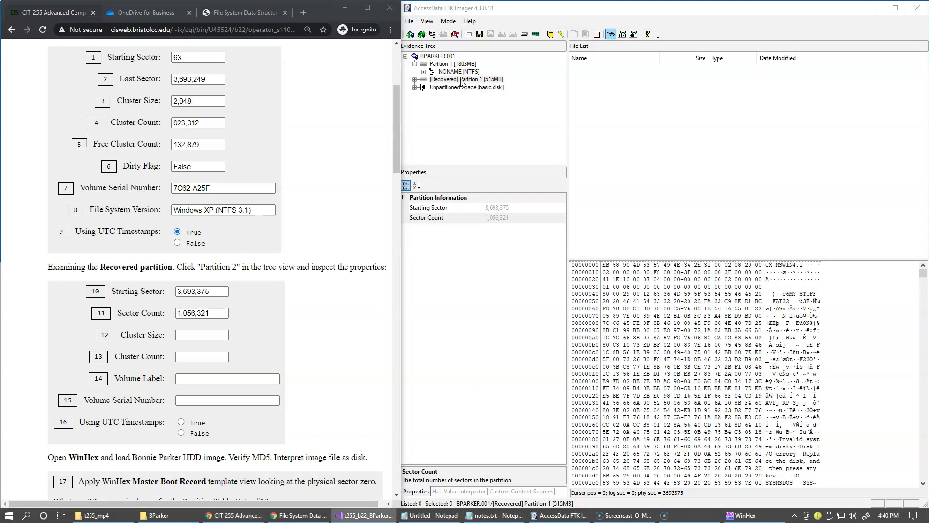
Expand the recovered partition, select its MY_STUFF [FAT32] volume and copy the cluster size, 4,096, into question 12.
{"action": "left_click", "coordinate": [415, 80]}
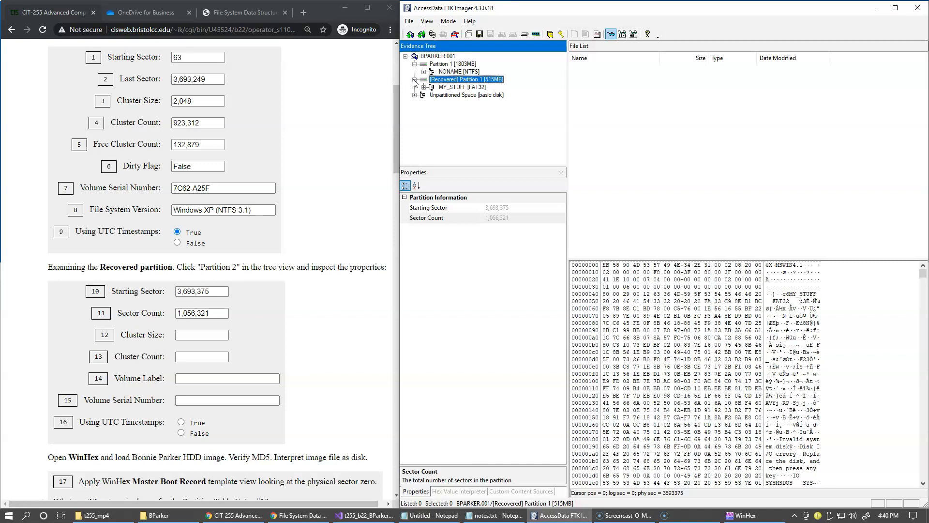
{"action": "left_click", "coordinate": [455, 88]}
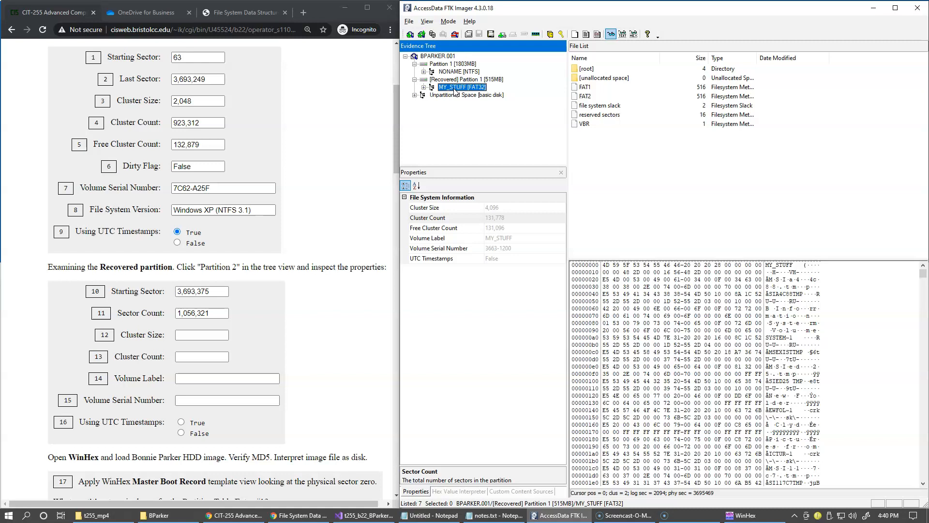
{"action": "left_click", "coordinate": [513, 209]}
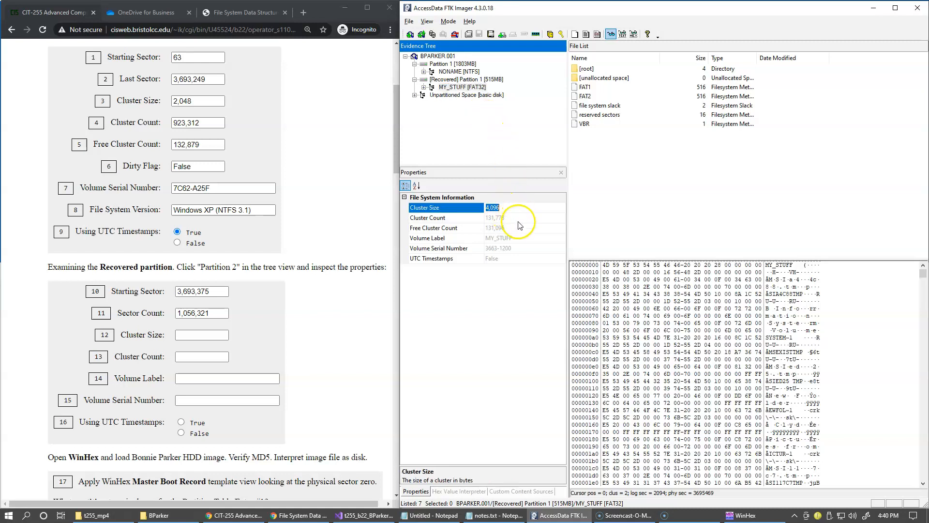
{"action": "left_click", "coordinate": [206, 334]}
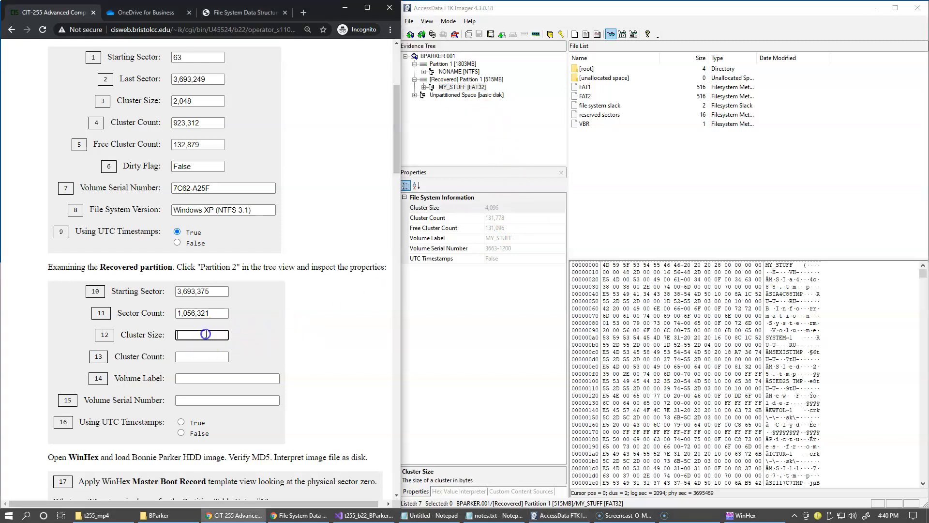
{"action": "type", "text": "4,096"}
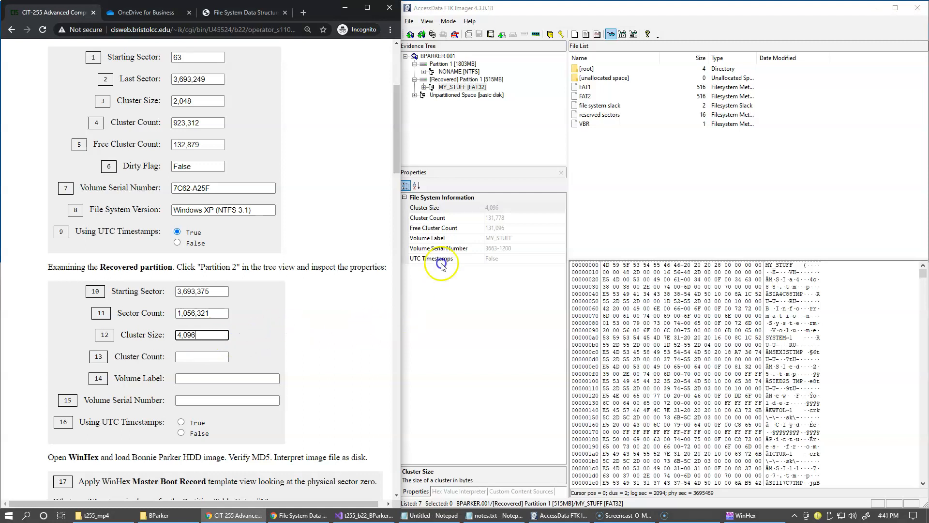
Copy the MY_STUFF volume's cluster count, 131,778, into the Cluster Count answer for the recovered partition.
{"action": "left_click", "coordinate": [506, 217]}
{"action": "left_click", "coordinate": [213, 356]}
{"action": "type", "text": "131,778"}
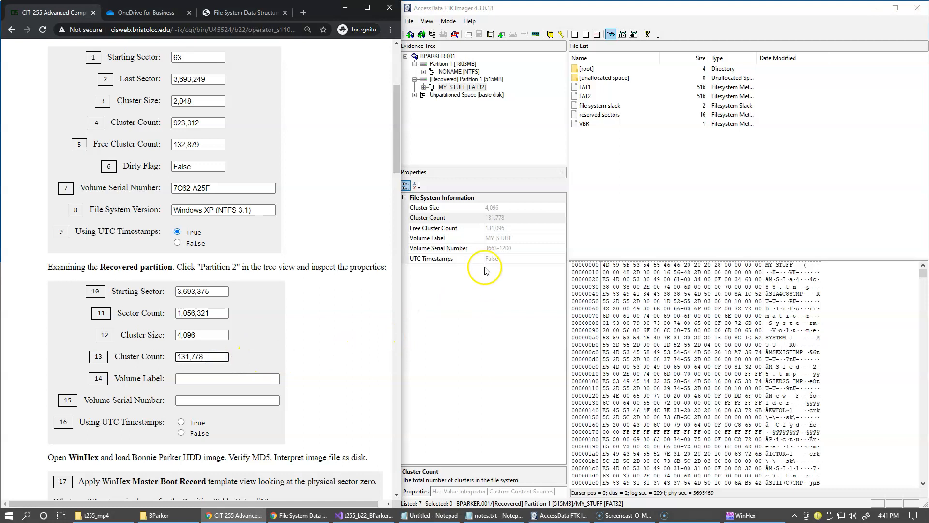
{"action": "left_click", "coordinate": [506, 227]}
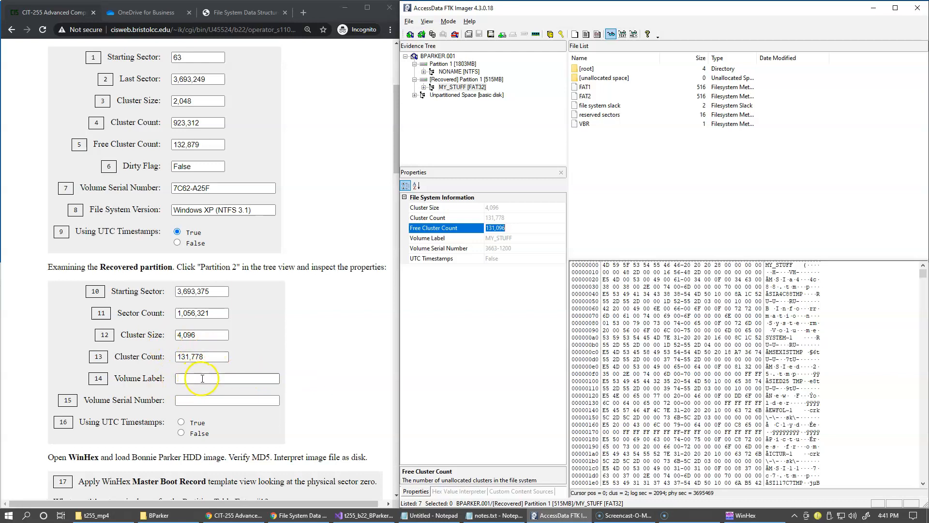
Copy the MY_STUFF volume's label, MY_STUFF, into the Volume Label answer of question 14 in the lab form.
{"action": "left_click", "coordinate": [503, 240]}
{"action": "key", "text": "ctrl+c"}
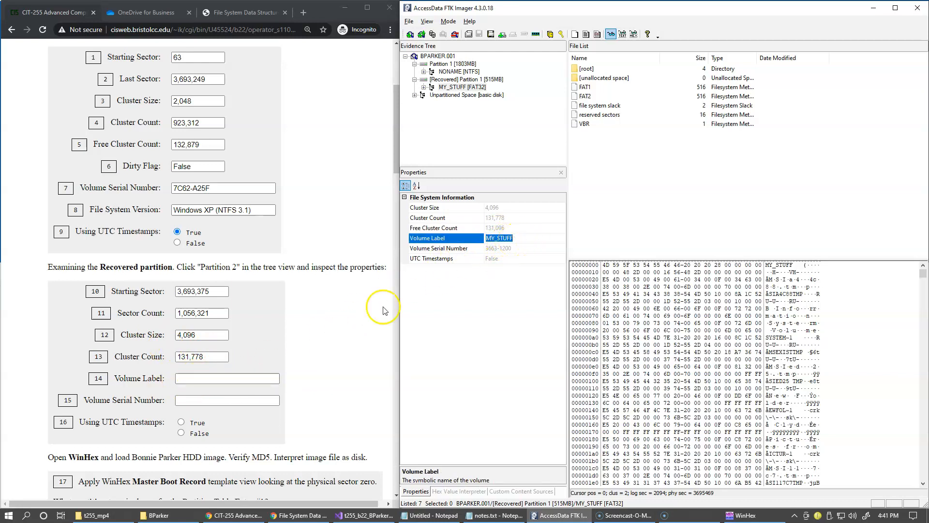
{"action": "left_click", "coordinate": [222, 377]}
{"action": "key", "text": "ctrl+v"}
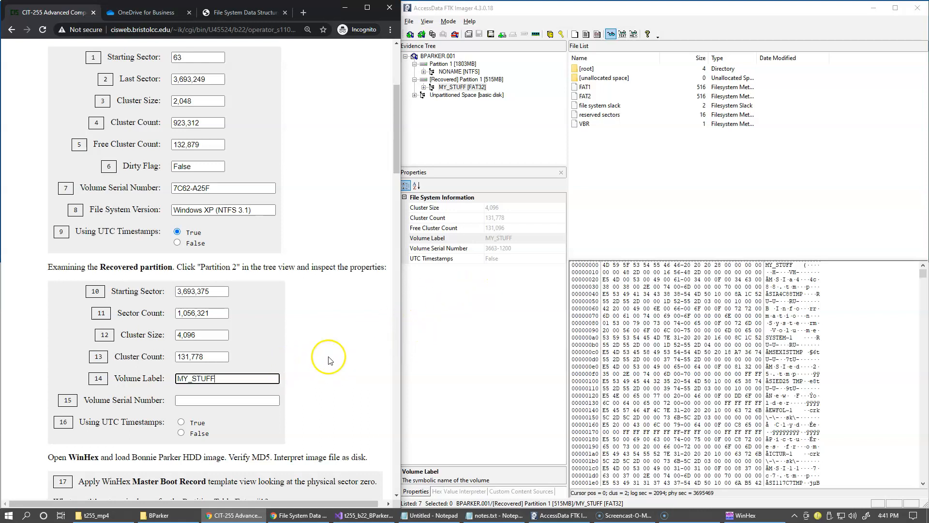
Copy the MY_STUFF volume's serial number, 3663-1200, into the Volume Serial Number answer of question 15.
{"action": "left_click", "coordinate": [521, 248]}
{"action": "key", "text": "ctrl+c"}
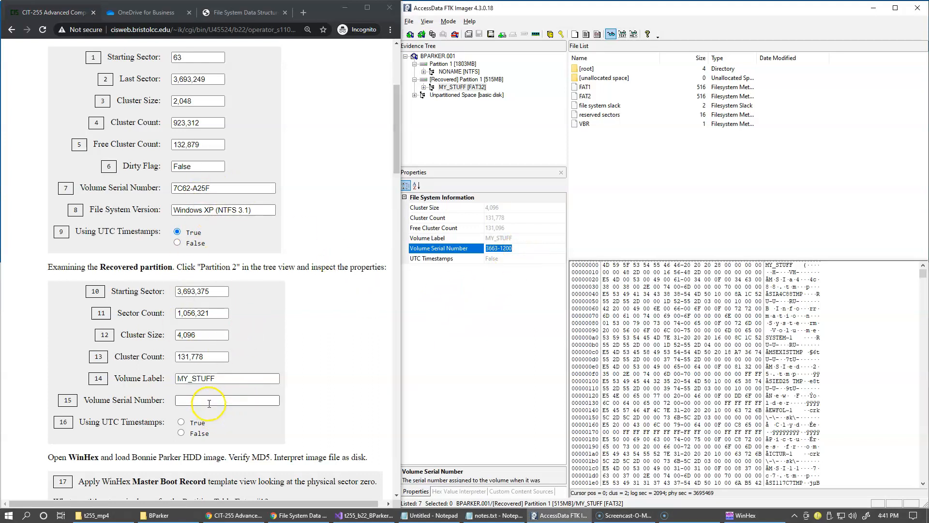
{"action": "left_click", "coordinate": [239, 401]}
{"action": "key", "text": "ctrl+v"}
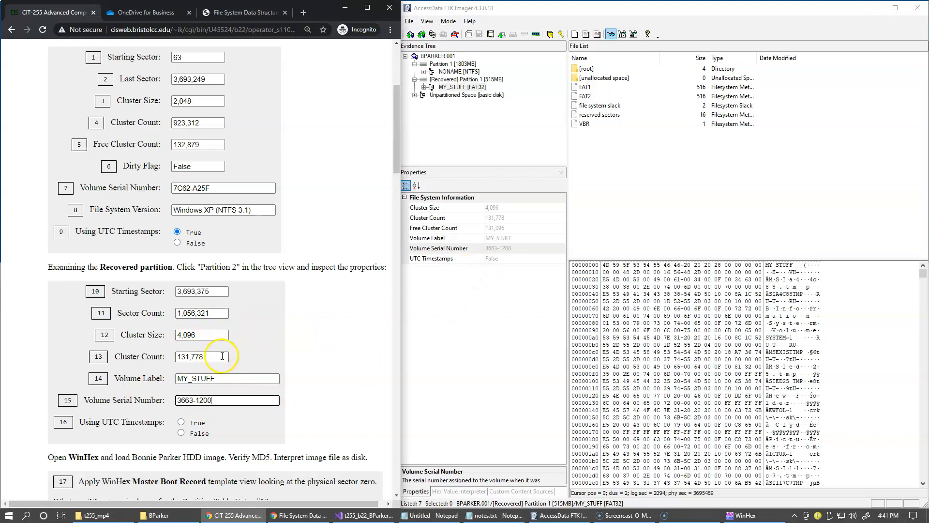
Check the MY_STUFF volume's UTC Timestamps property and answer question 16, Using UTC Timestamps, with False.
{"action": "left_click", "coordinate": [499, 259]}
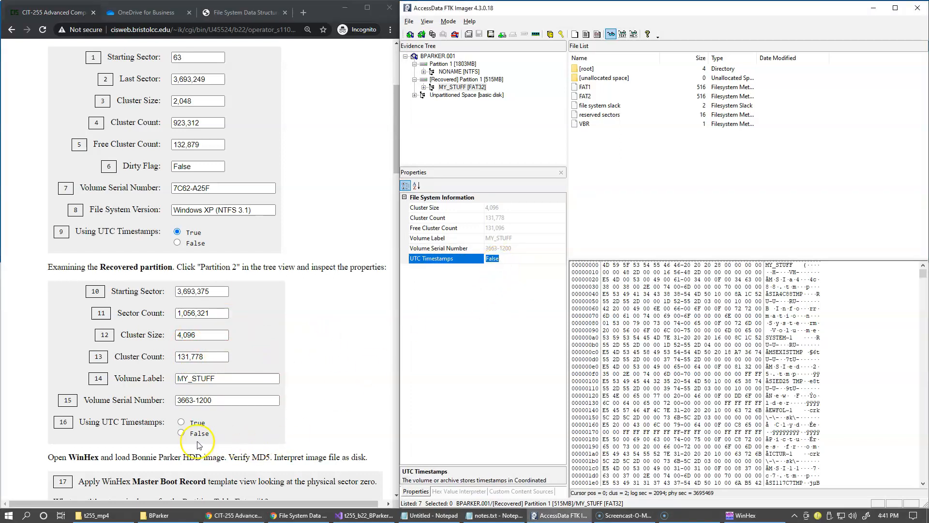
{"action": "left_click", "coordinate": [180, 422]}
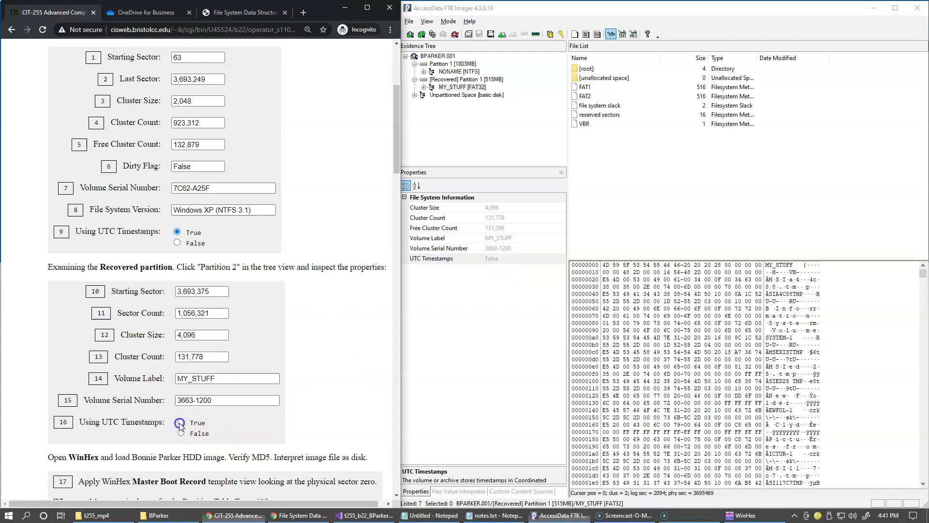
{"action": "left_click", "coordinate": [181, 432]}
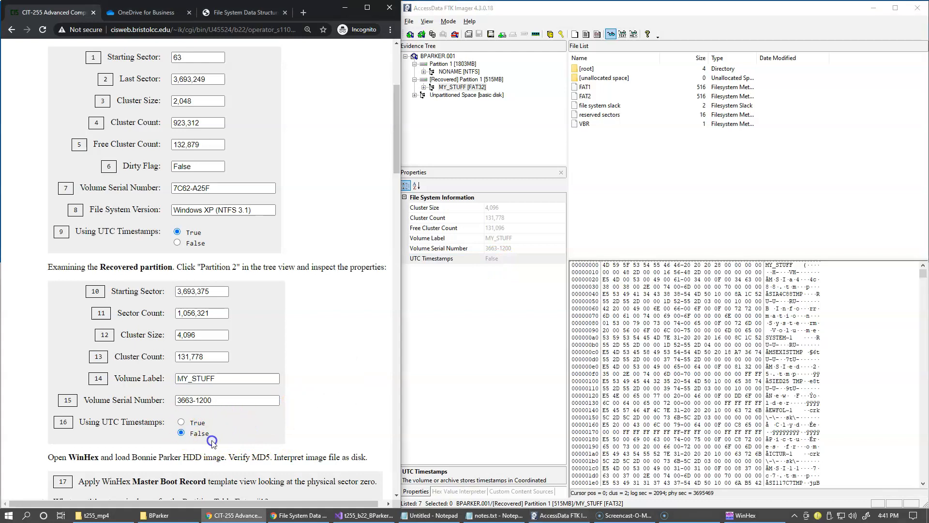